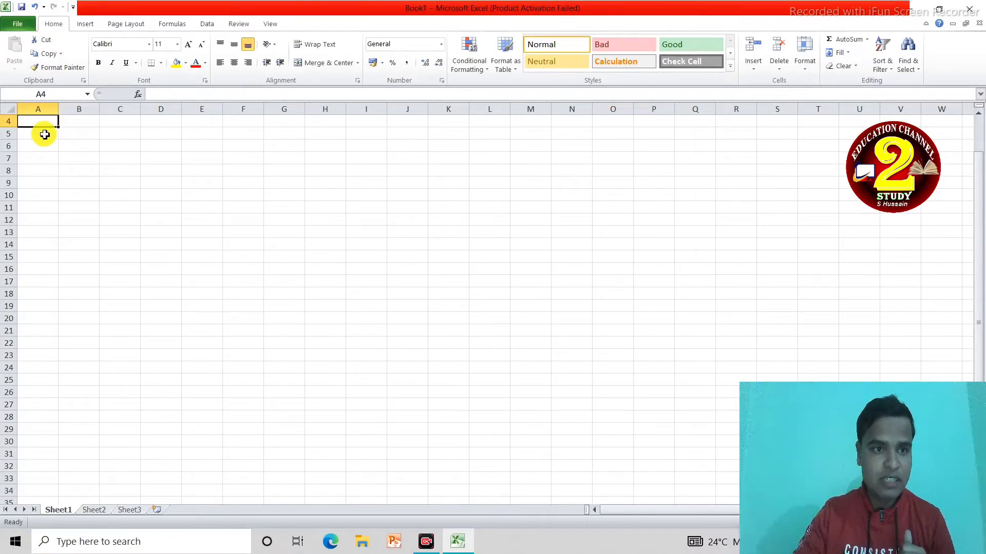
# Enter the headings Roll No, Name and Maths in A2:C2
pyautogui.moveTo(35, 119); pyautogui.dragTo(231, 100)
pyautogui.click(10, 121)
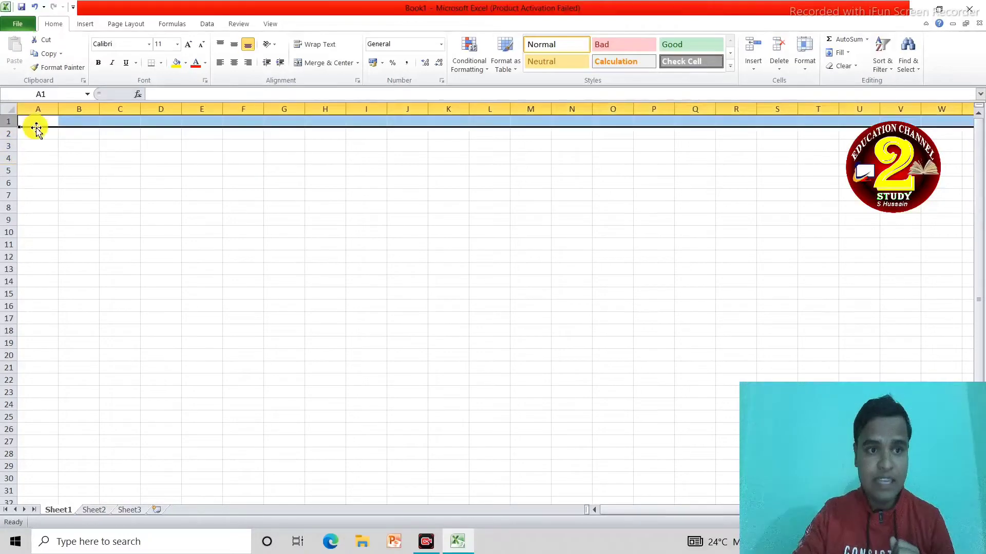
pyautogui.click(46, 136)
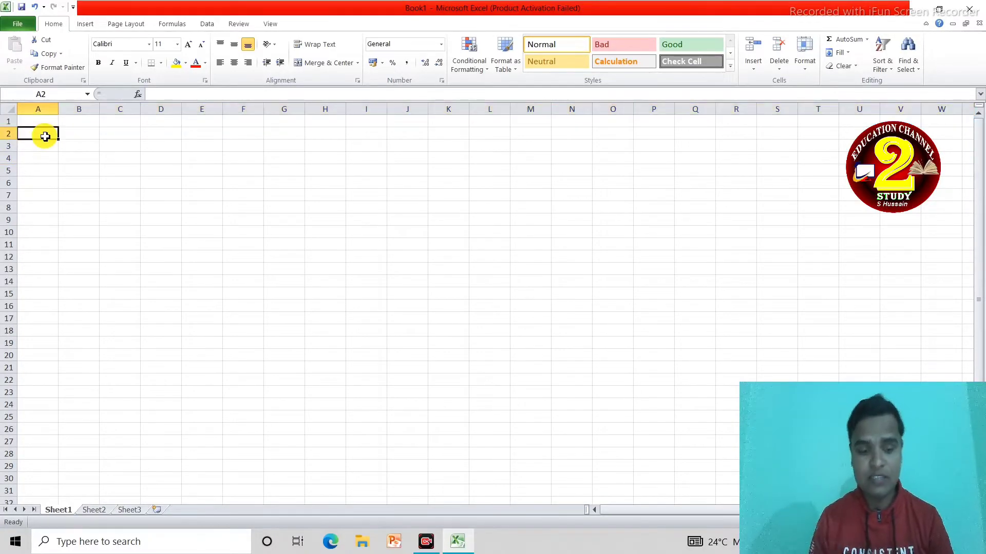
pyautogui.write('Roll No')
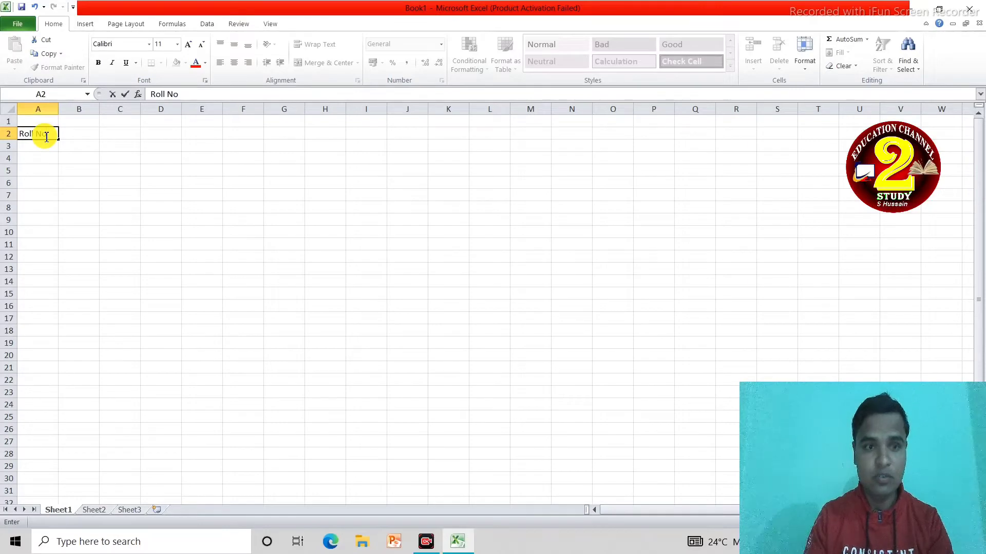
pyautogui.press('Tab')
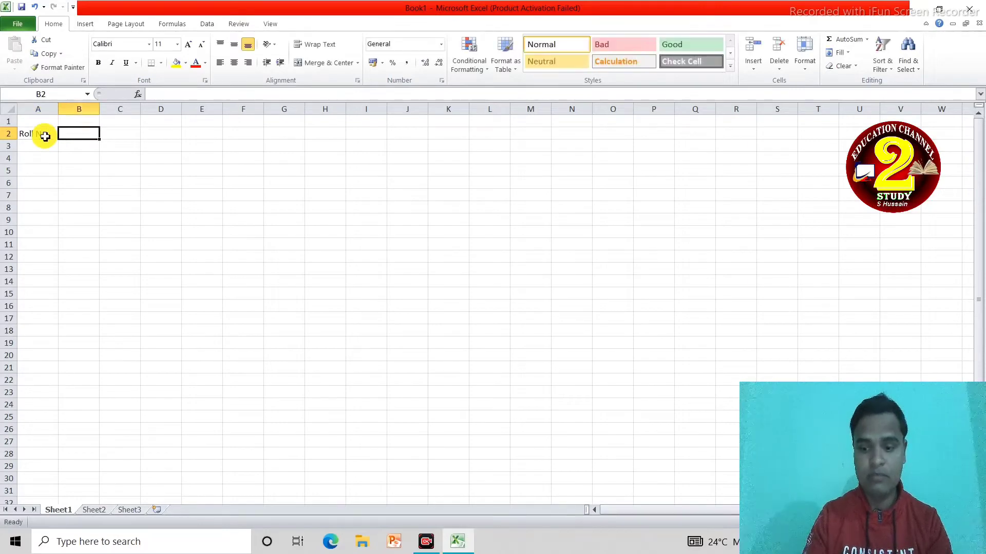
pyautogui.write('Name')
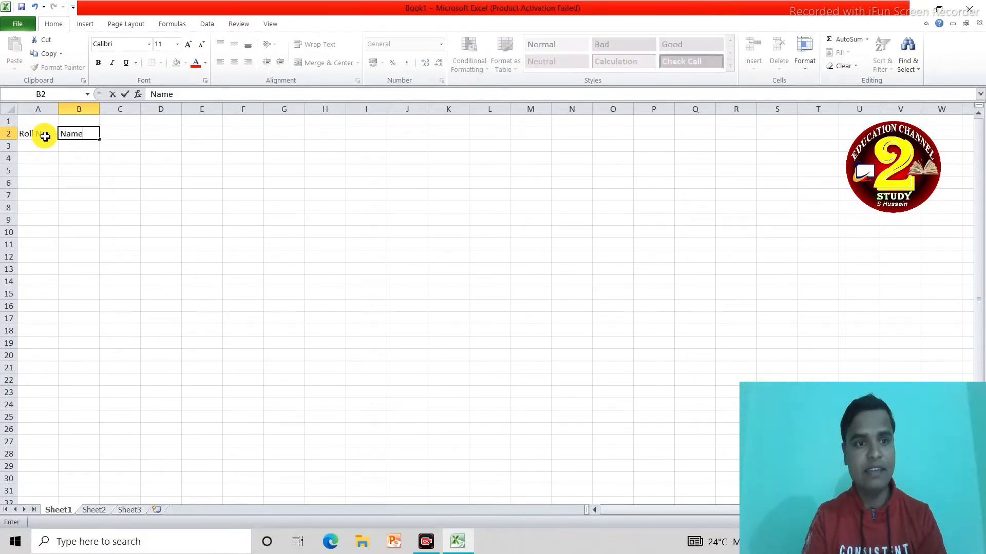
pyautogui.press('Tab')
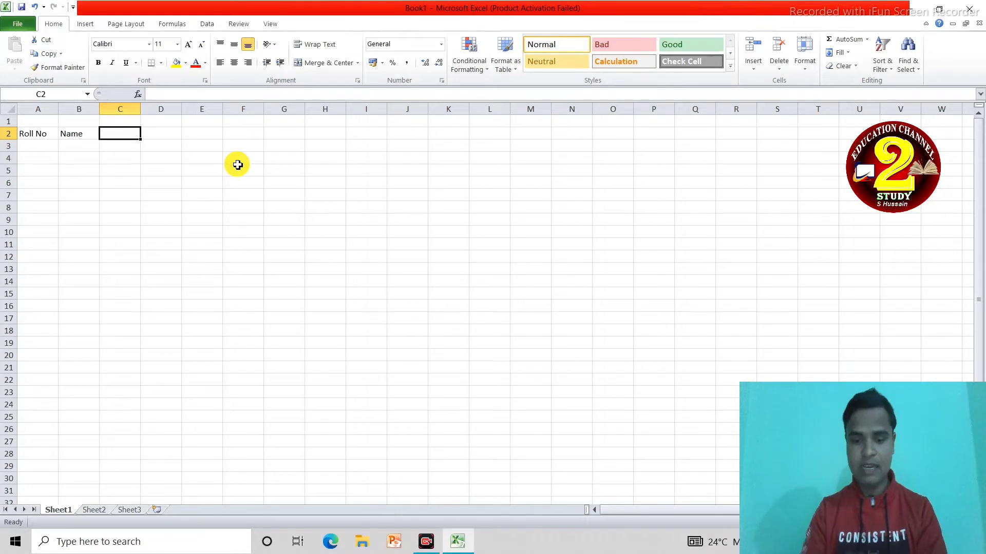
pyautogui.write('Maths')
pyautogui.press('Tab')
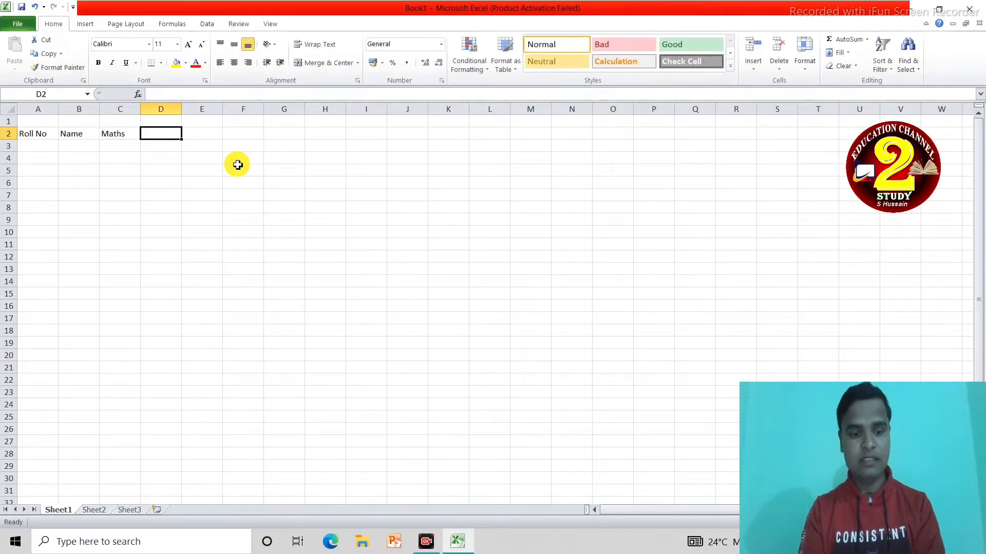
# Add the headings Science, SST, Hindi and English in D2:G2
pyautogui.write('Science')
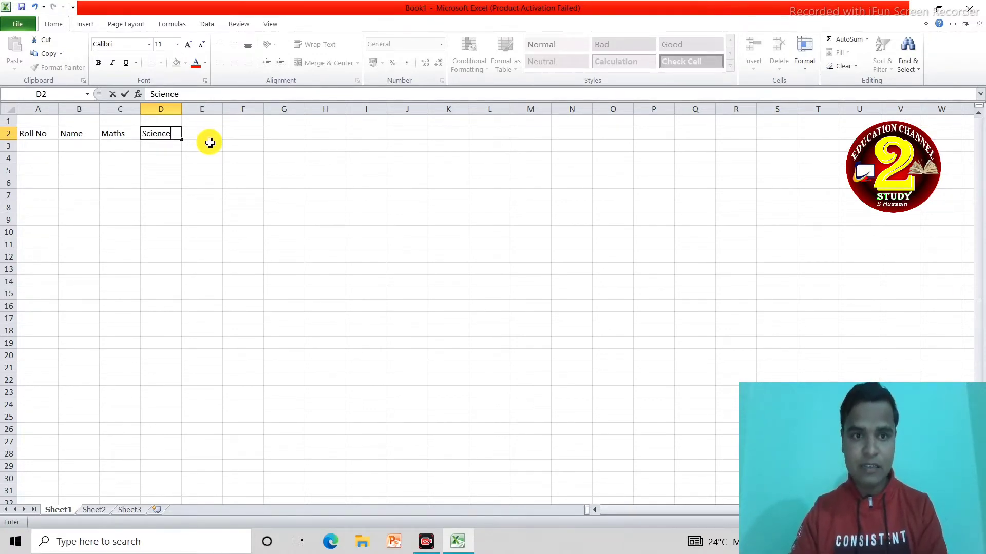
pyautogui.click(207, 138)
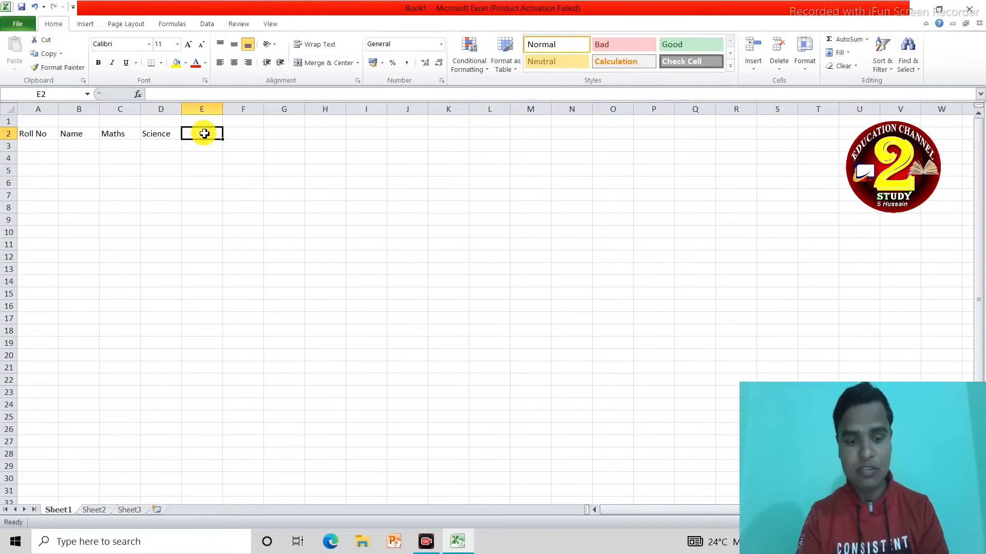
pyautogui.write('SS')
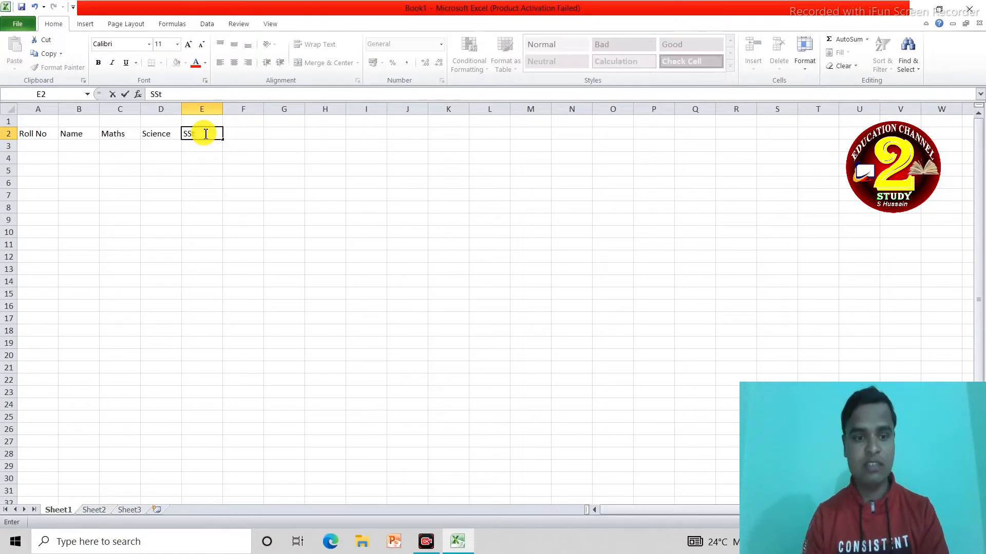
pyautogui.press('Tab')
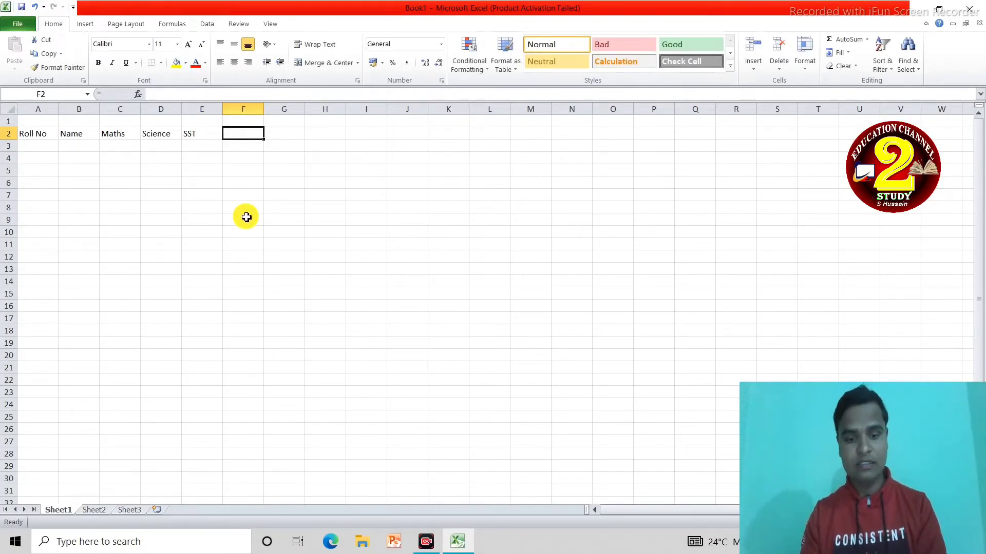
pyautogui.write('Hindi')
pyautogui.press('Tab')
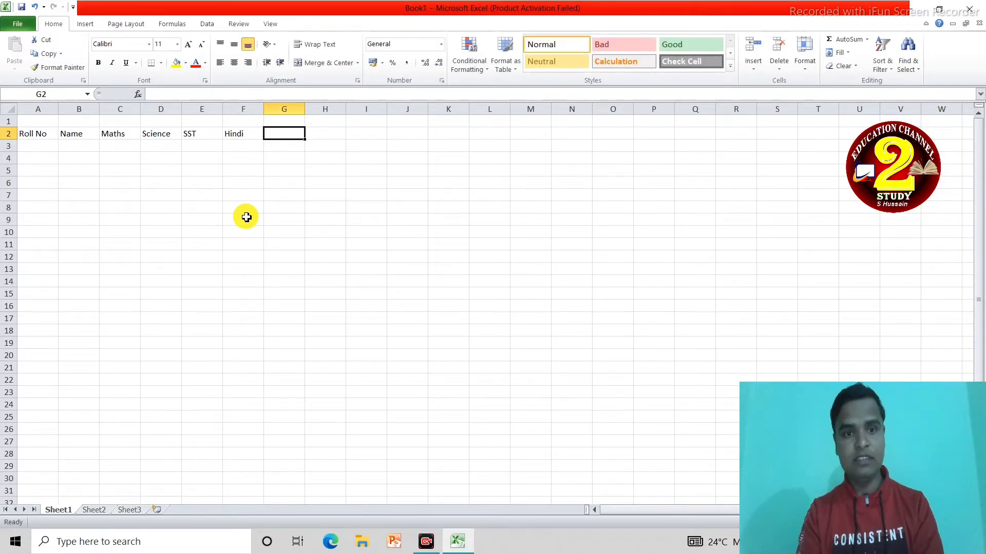
pyautogui.write('W')
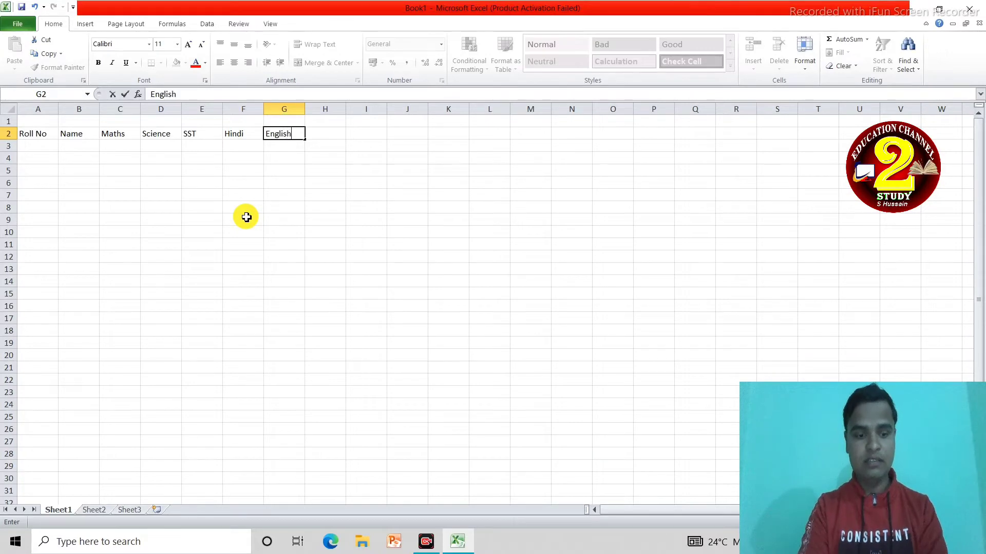
pyautogui.press('Tab')
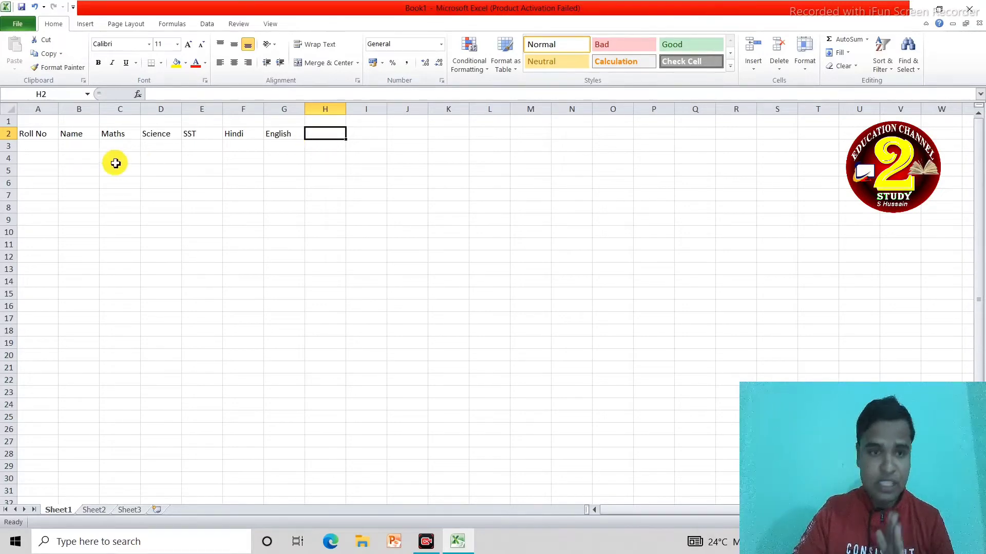
# Enter roll numbers 1001 and 1002 in A3 and A4
pyautogui.click(40, 148)
pyautogui.write('1')
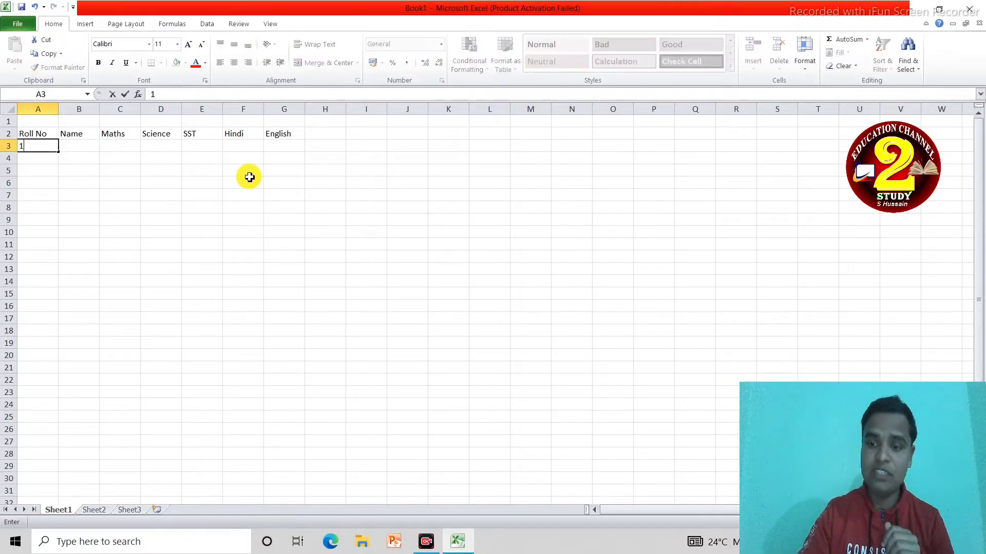
pyautogui.write('001')
pyautogui.press('Tab')
pyautogui.write('1')
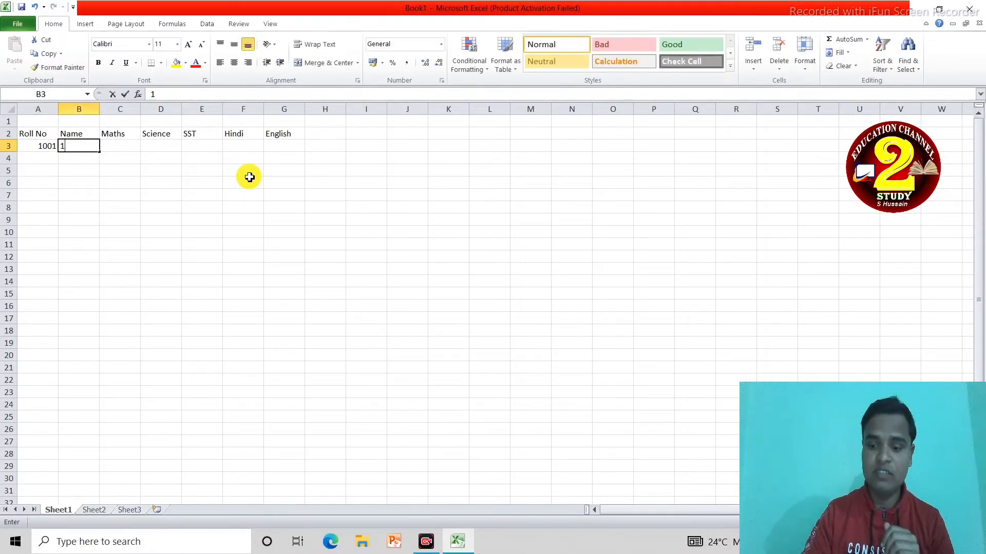
pyautogui.write('00')
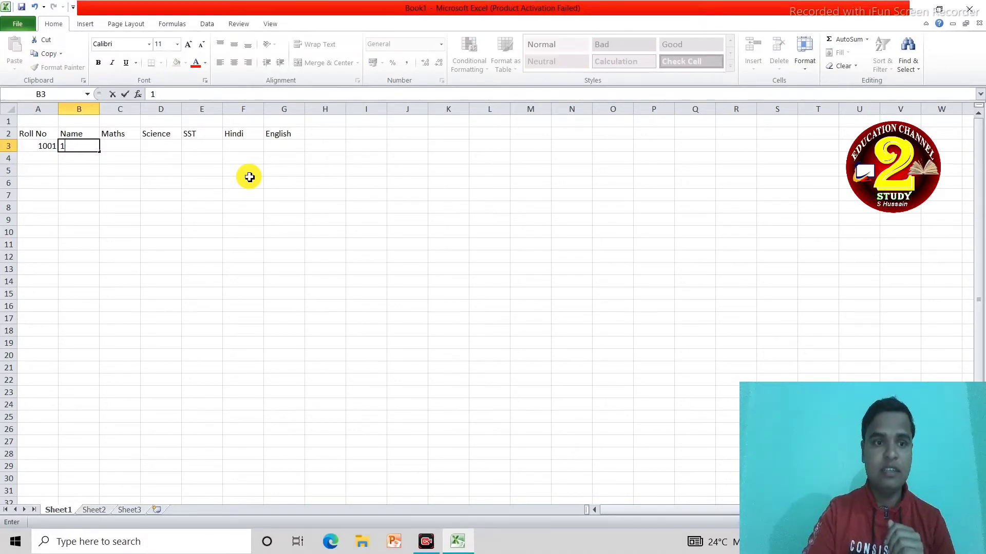
pyautogui.press('Return')
pyautogui.write('1')
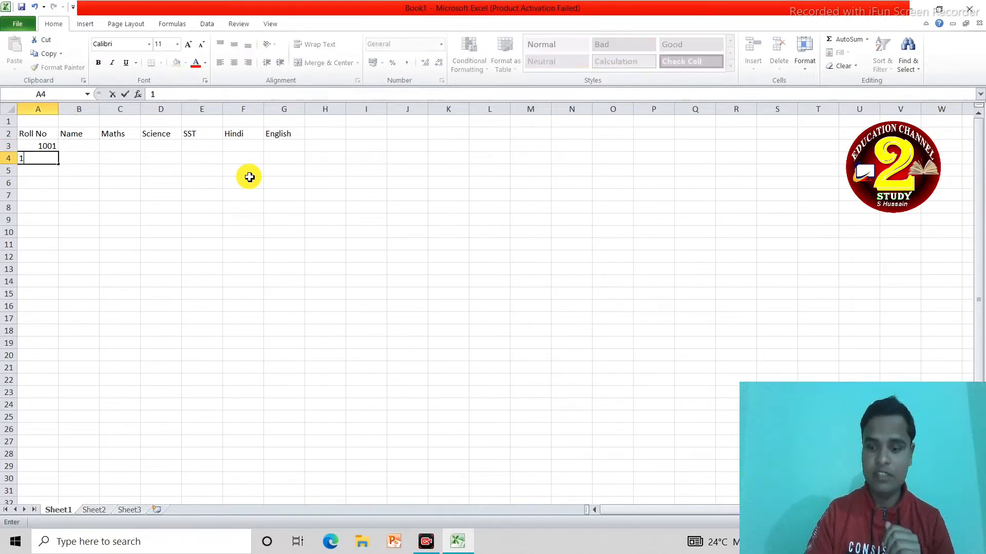
pyautogui.write('002')
pyautogui.press('Tab')
# Enter the first three students' names in B3:B5 and roll number 1003 in A5
pyautogui.press('Up')
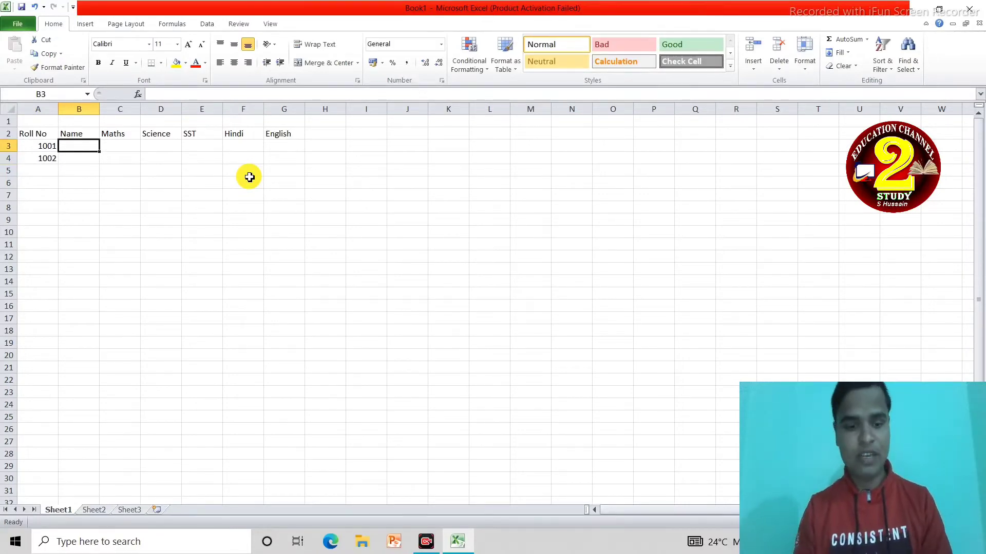
pyautogui.write('Raja')
pyautogui.press('Return')
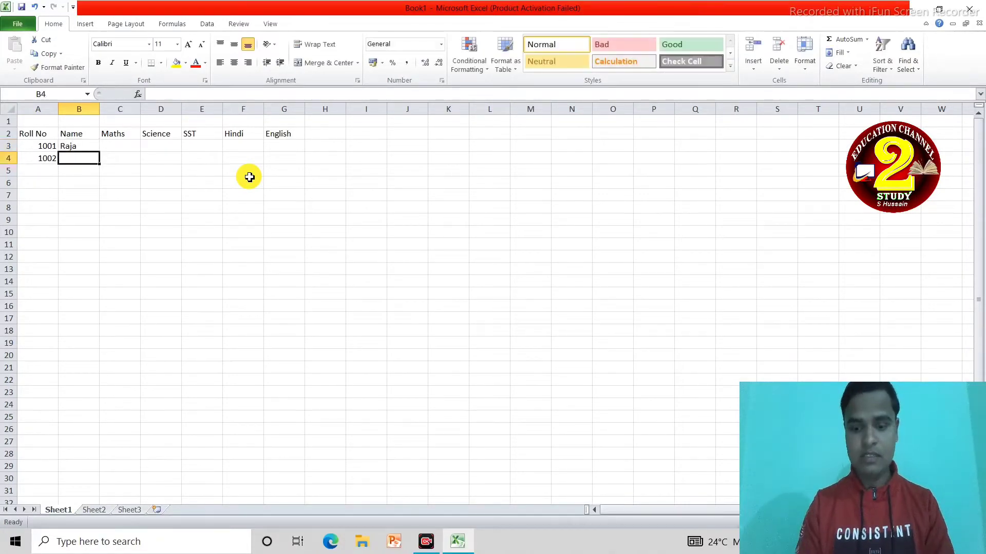
pyautogui.write('Hussain')
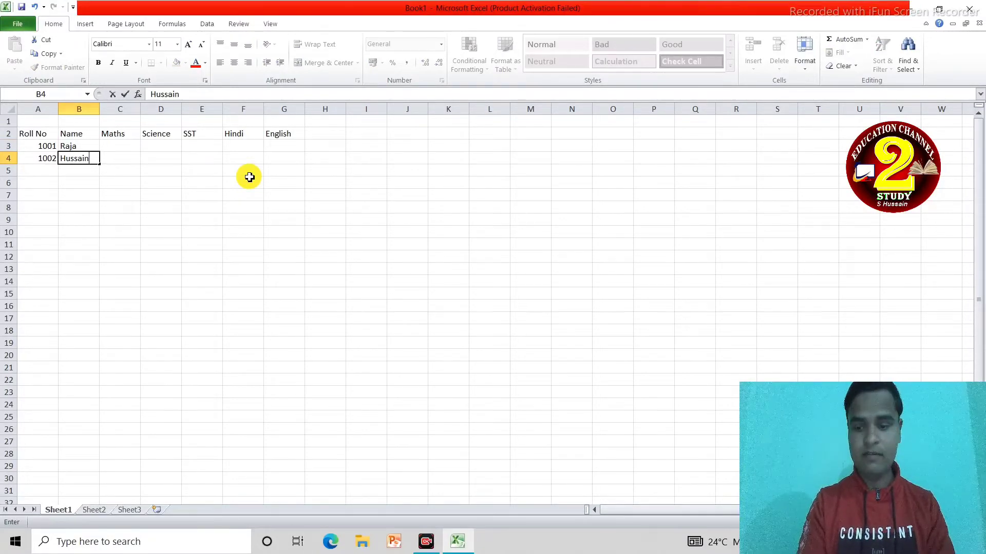
pyautogui.press('Return')
pyautogui.write('Alam')
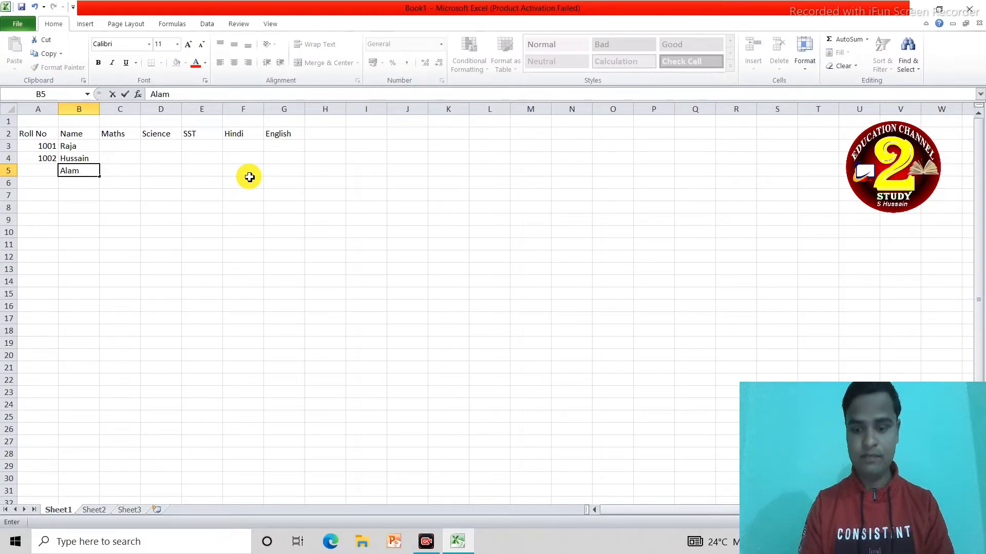
pyautogui.press('Left')
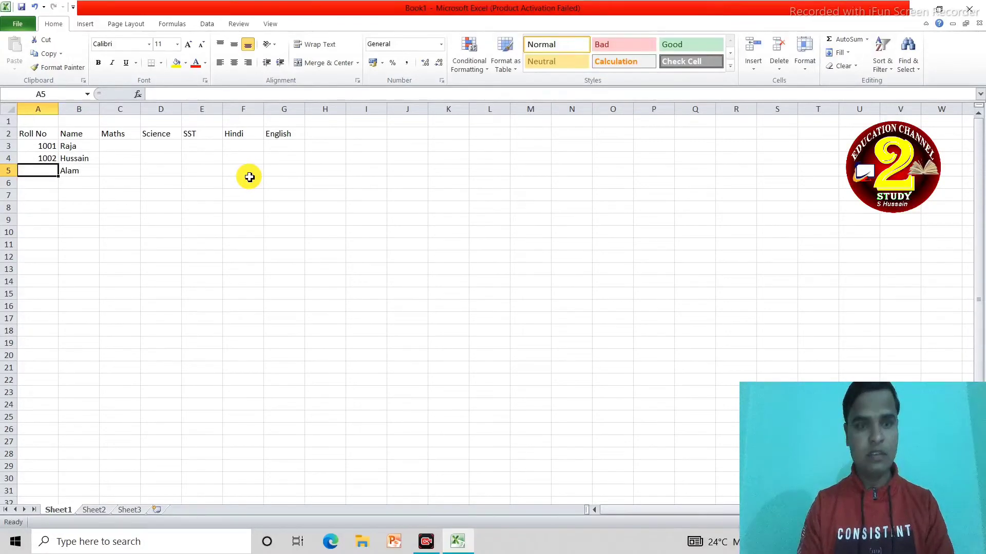
pyautogui.write('1003')
pyautogui.press('Right')
pyautogui.press('Up')
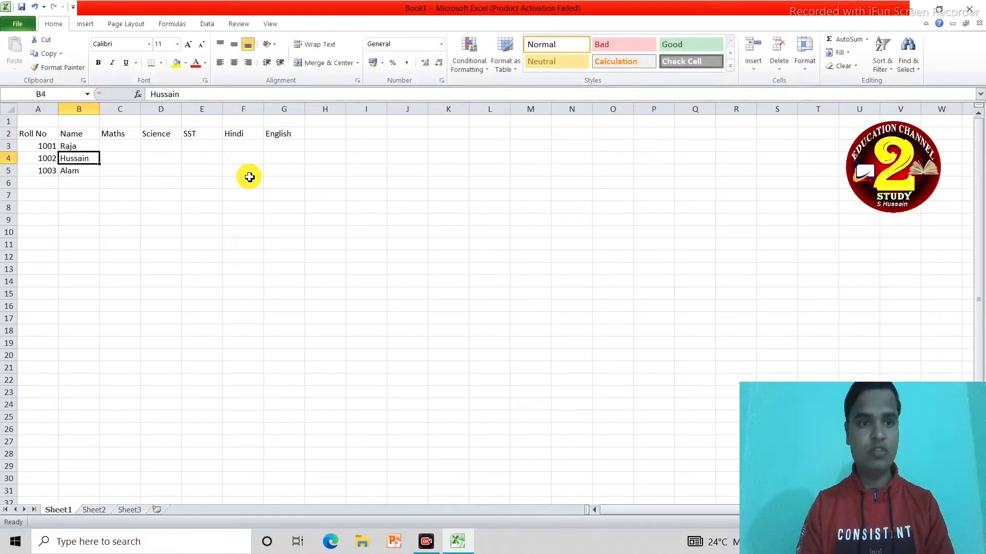
pyautogui.press('Up')
pyautogui.press('Right')
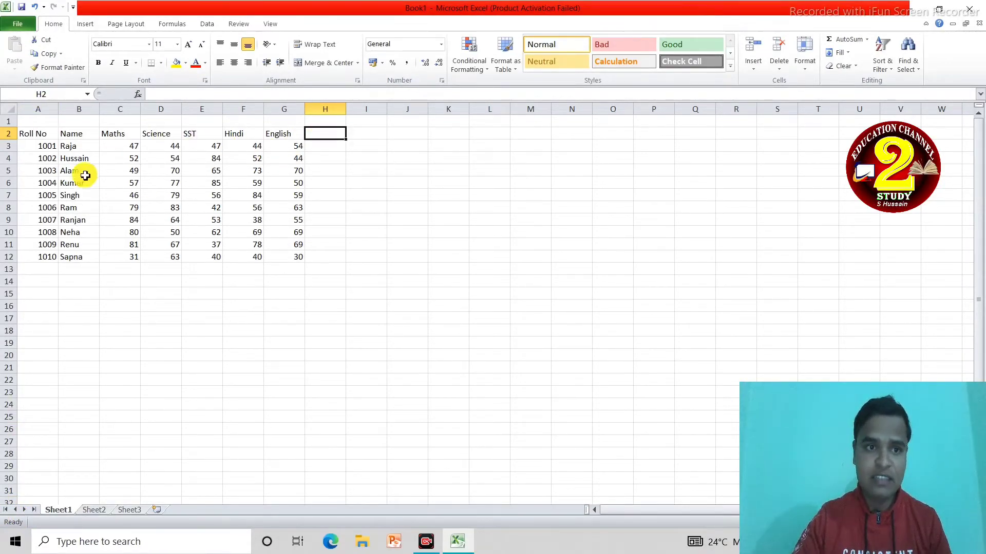
# Change the Maths mark for roll 1004 in C6 to 27
pyautogui.moveTo(134, 145); pyautogui.dragTo(286, 255)
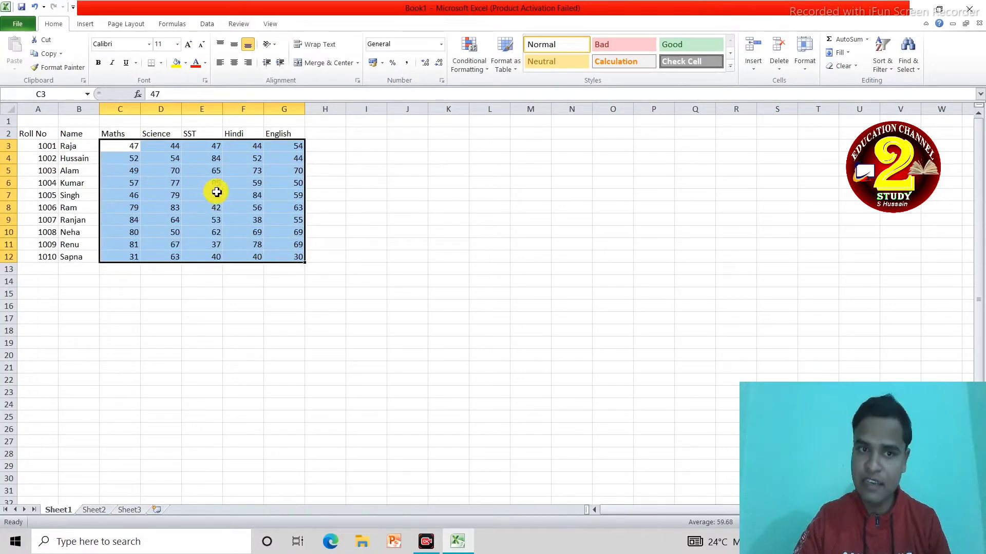
pyautogui.click(281, 183)
pyautogui.click(134, 185)
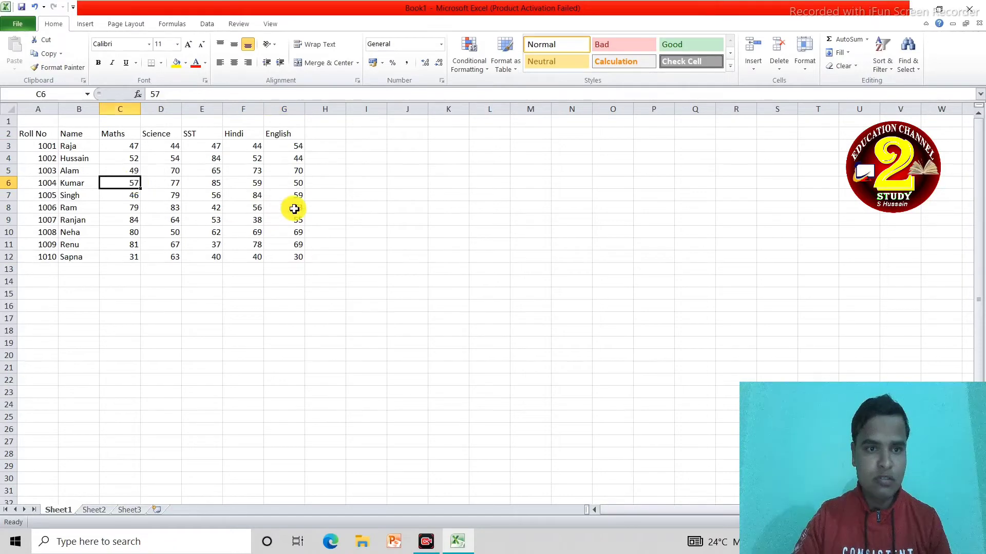
pyautogui.write('27')
pyautogui.press('Tab')
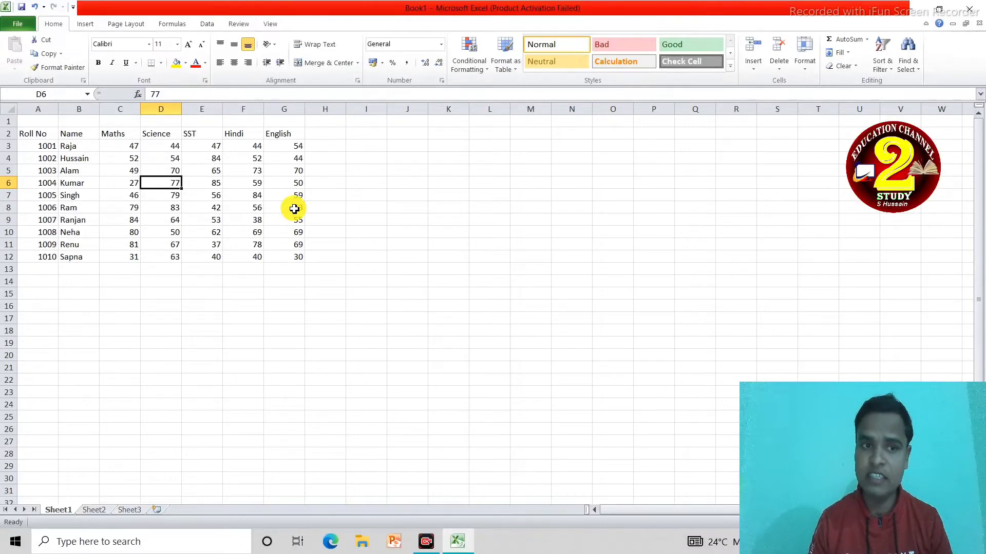
# Lower the SST mark for roll 1006 in E8 to 28
pyautogui.press('Down')
pyautogui.press('Down')
pyautogui.press('Right')
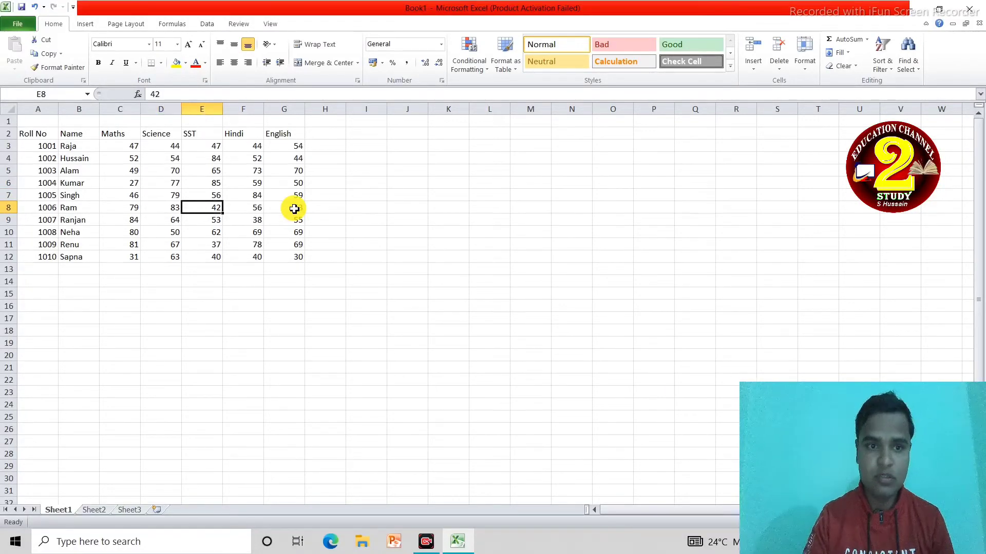
pyautogui.write('28')
pyautogui.press('Return')
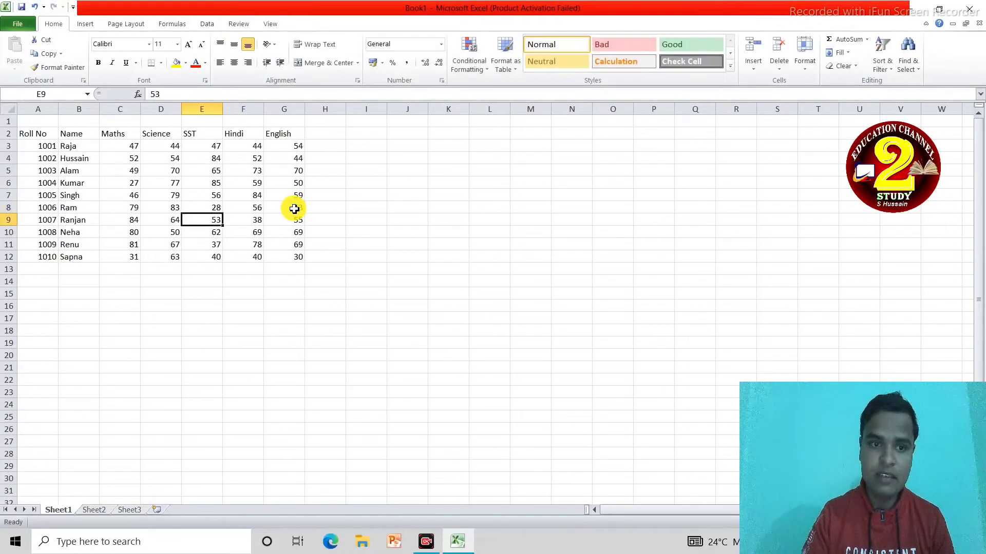
pyautogui.press('Up')
pyautogui.press('Right')
pyautogui.press('Right')
pyautogui.press('Right')
pyautogui.press('Up')
pyautogui.press('Up')
pyautogui.press('Up')
pyautogui.press('Up')
pyautogui.press('Up')
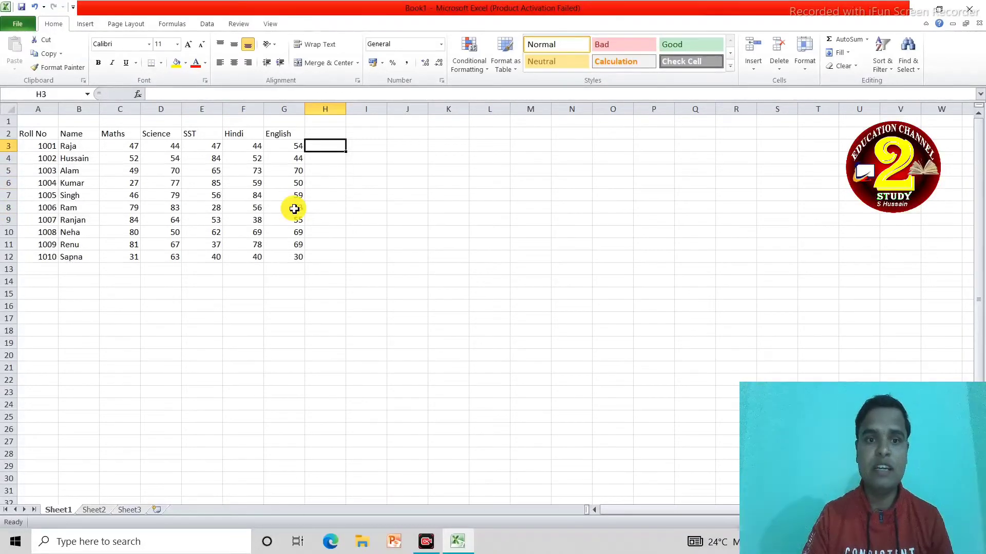
pyautogui.press('Up')
# Add a Pass Marks heading in H2, widen column H, and enter 30 in H3
pyautogui.write('P')
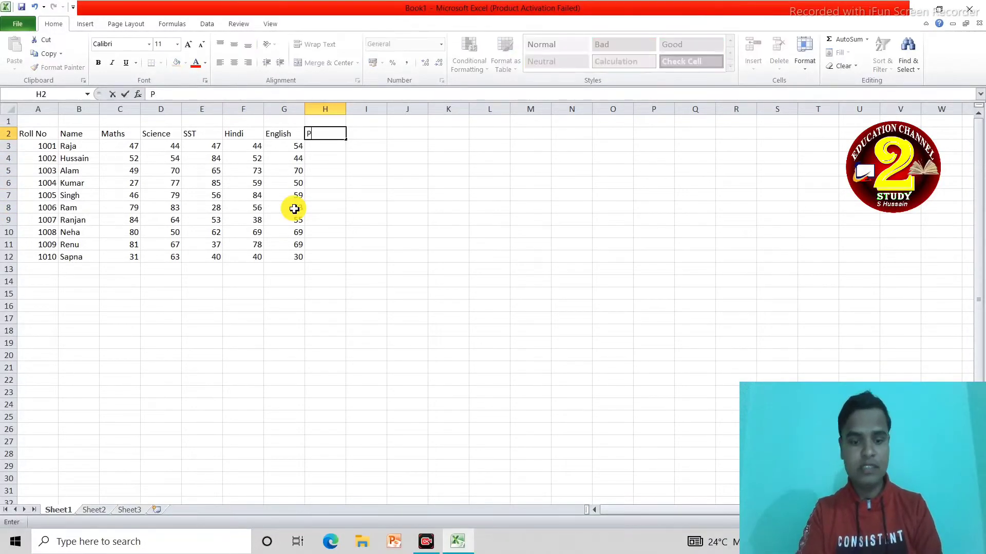
pyautogui.write('ass Marks')
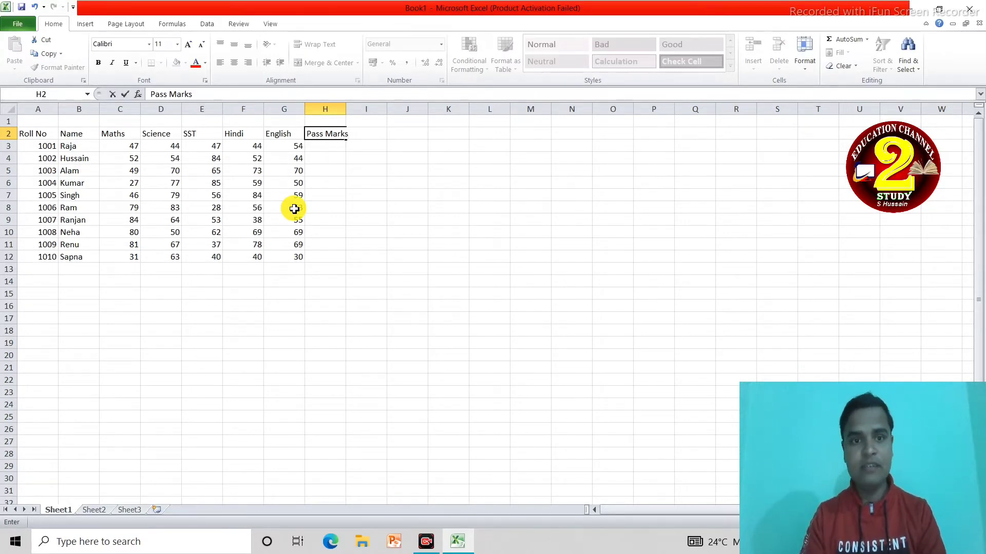
pyautogui.press('Return')
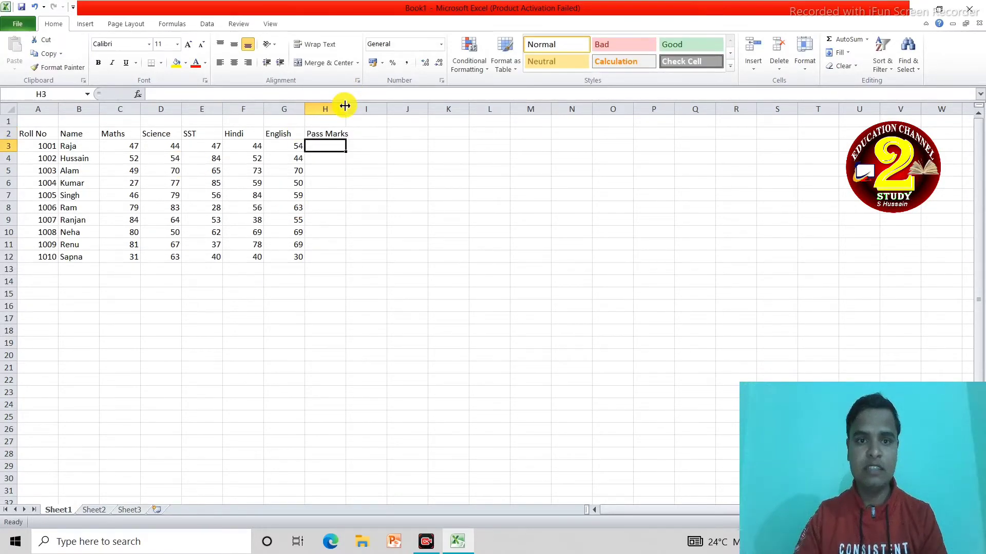
pyautogui.moveTo(345, 105); pyautogui.dragTo(350, 106)
pyautogui.write('30')
pyautogui.press('Return')
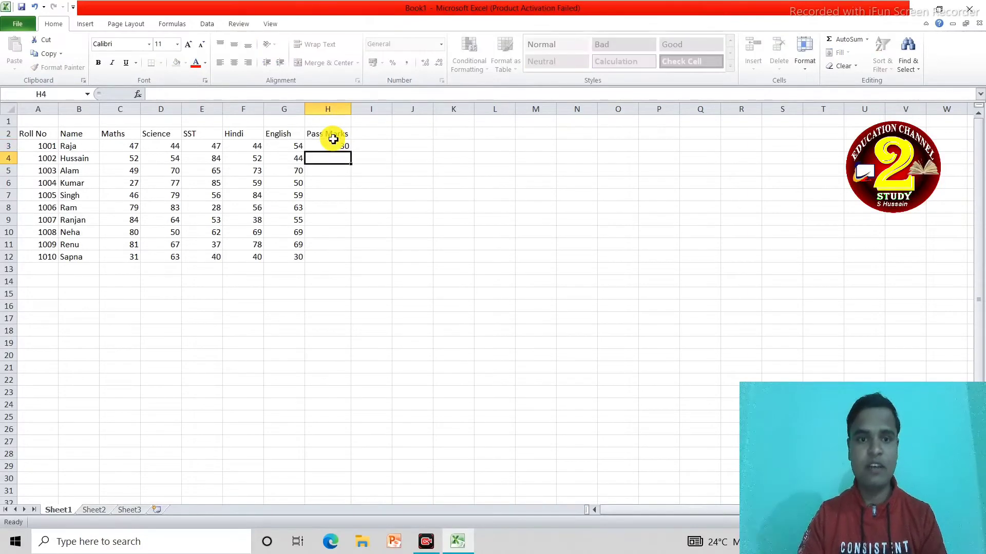
# Copy the pass mark of 30 down through H12 for every student
pyautogui.click(334, 143)
pyautogui.hotkey('ctrl', 'c')
pyautogui.hotkey('shift', 'Down')
pyautogui.hotkey('shift', 'Down')
pyautogui.hotkey('shift', 'Down')
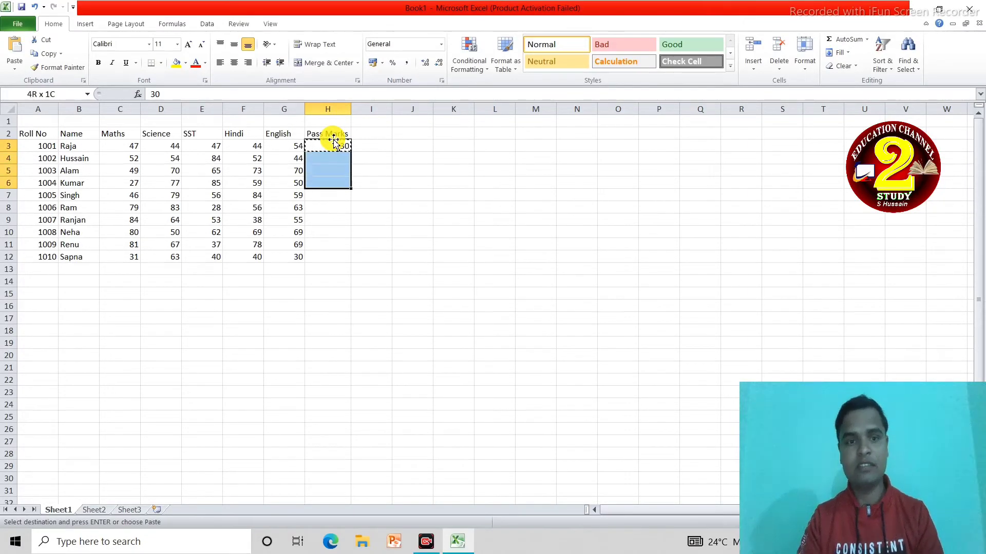
pyautogui.hotkey('shift', 'Down')
pyautogui.hotkey('shift', 'Down')
pyautogui.hotkey('shift', 'Down')
pyautogui.hotkey('shift', 'Down')
pyautogui.hotkey('shift', 'Down')
pyautogui.hotkey('shift', 'Down')
pyautogui.press('Return')
# Begin entering the Obtained Marks heading in I2
pyautogui.click(333, 138)
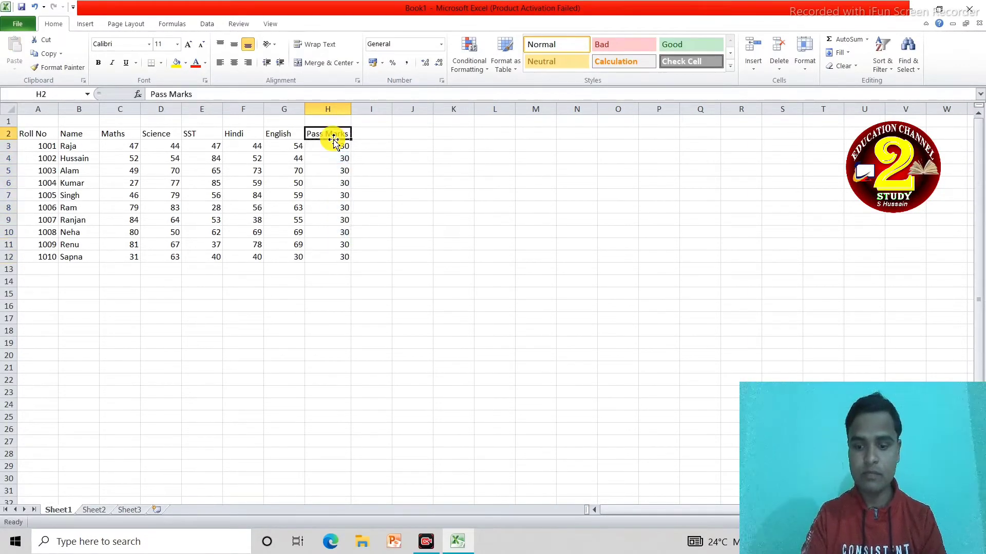
pyautogui.press('Right')
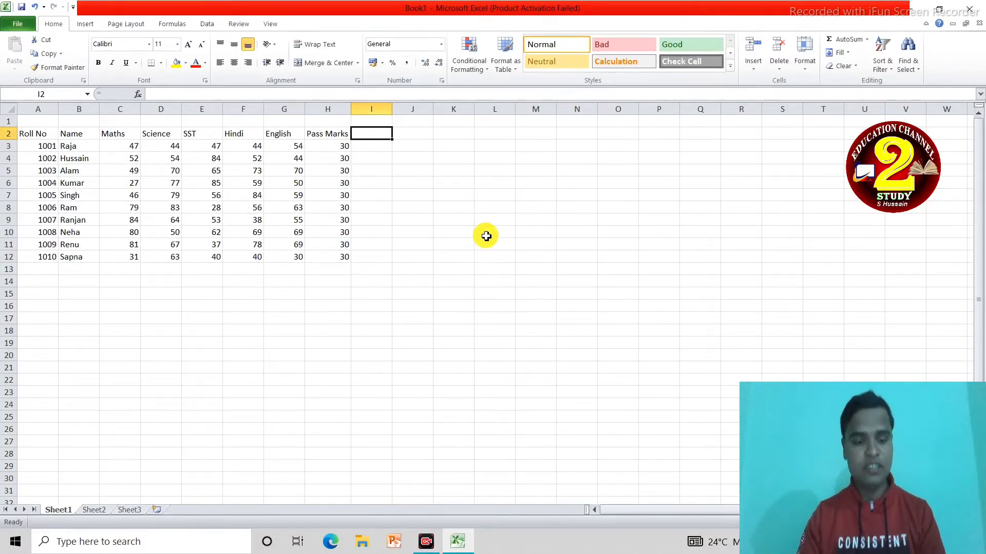
pyautogui.write('Obt')
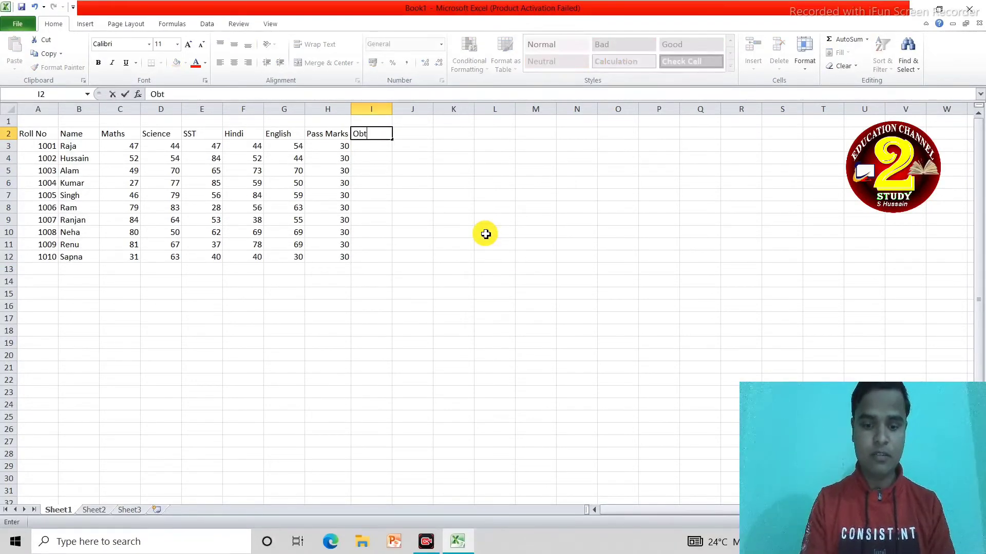
pyautogui.write('ained')
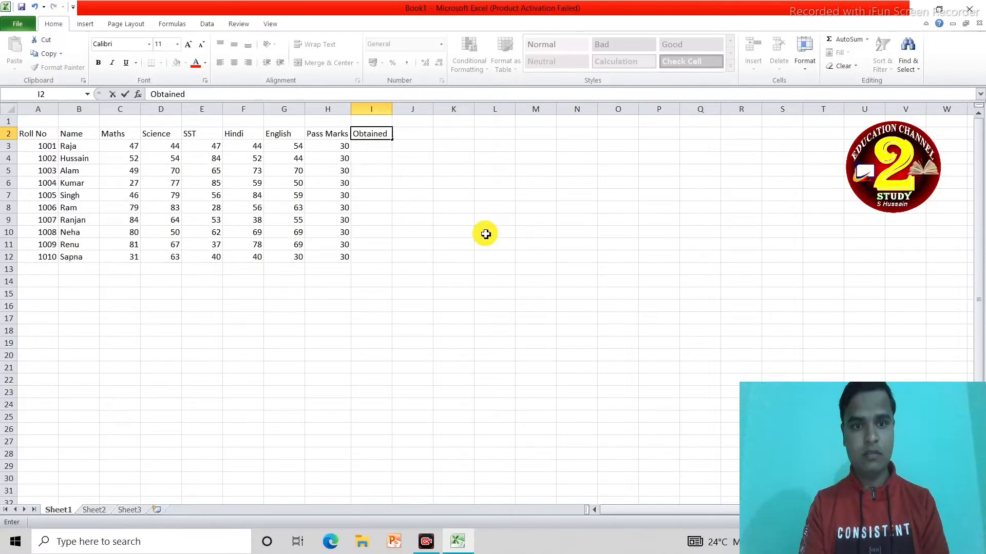
pyautogui.write(' Marks')
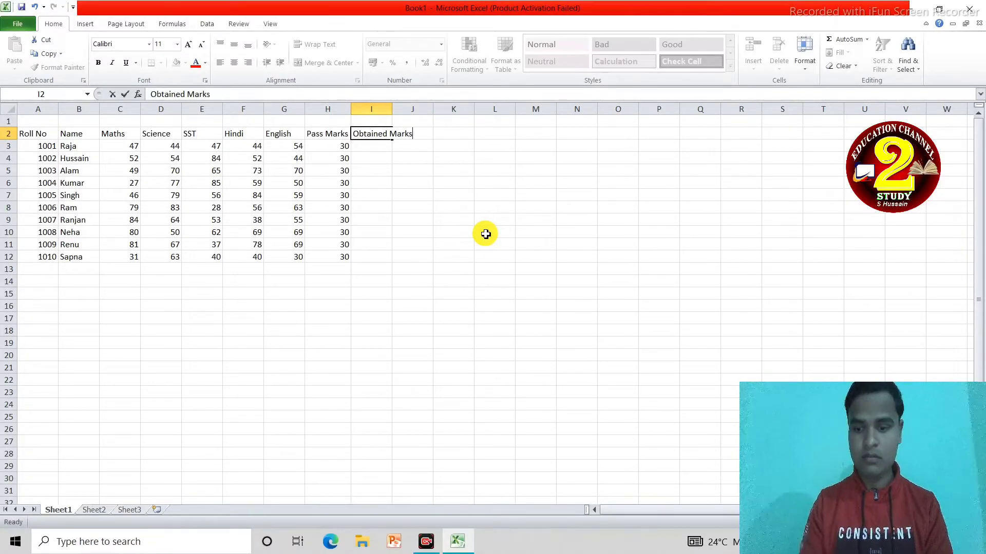
# Confirm the Obtained Marks heading in I2 and autofit column I to it
pyautogui.press('Return')
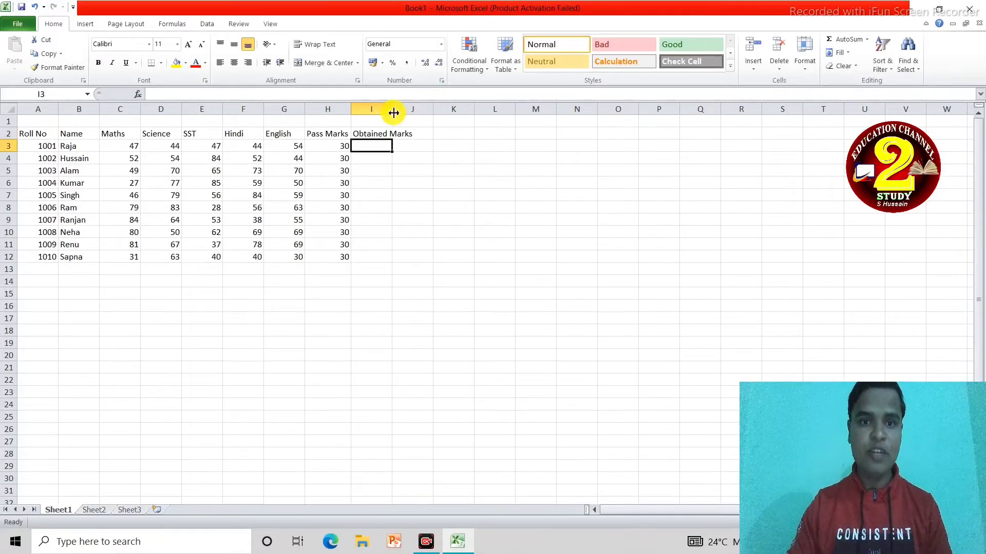
pyautogui.doubleClick(391, 109)
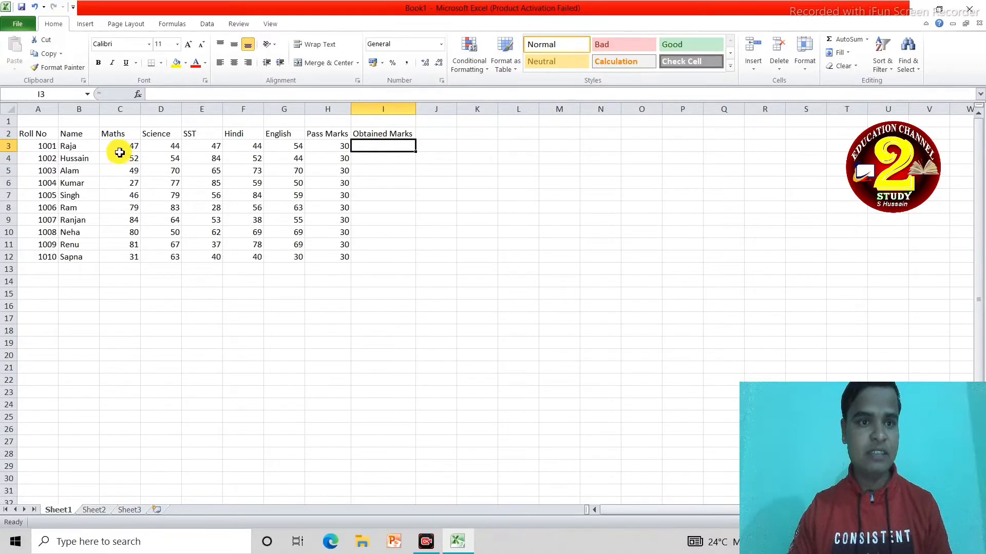
pyautogui.moveTo(118, 146); pyautogui.dragTo(288, 143)
pyautogui.click(398, 145)
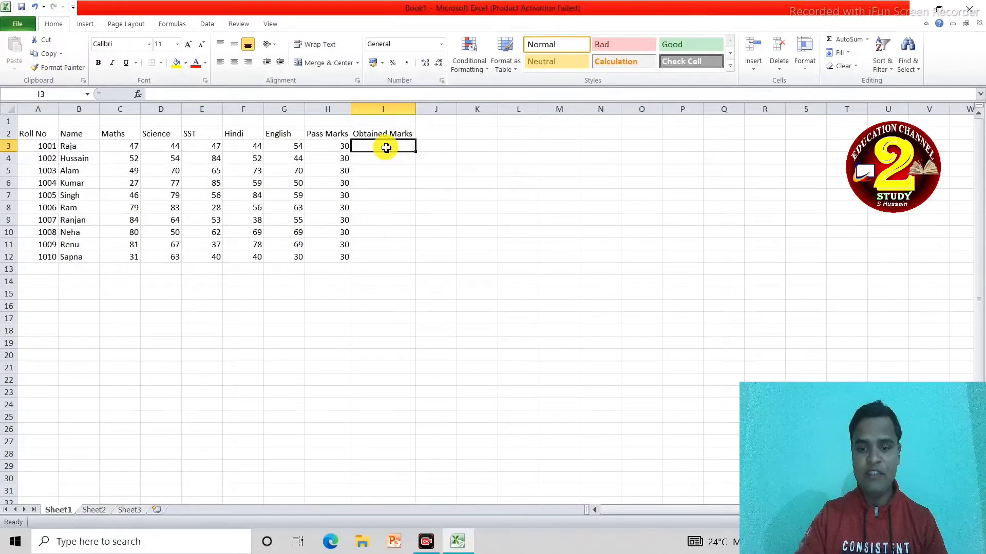
# Enter =C3+D3+E3+F3+G3 in I3 so the first student's total shows 236
pyautogui.write('=')
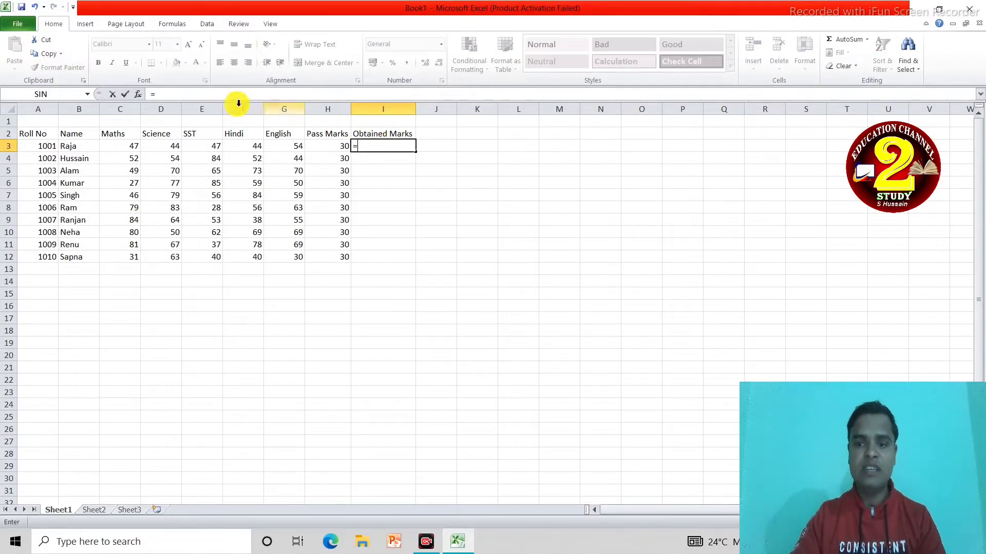
pyautogui.press('Escape')
pyautogui.press('Return')
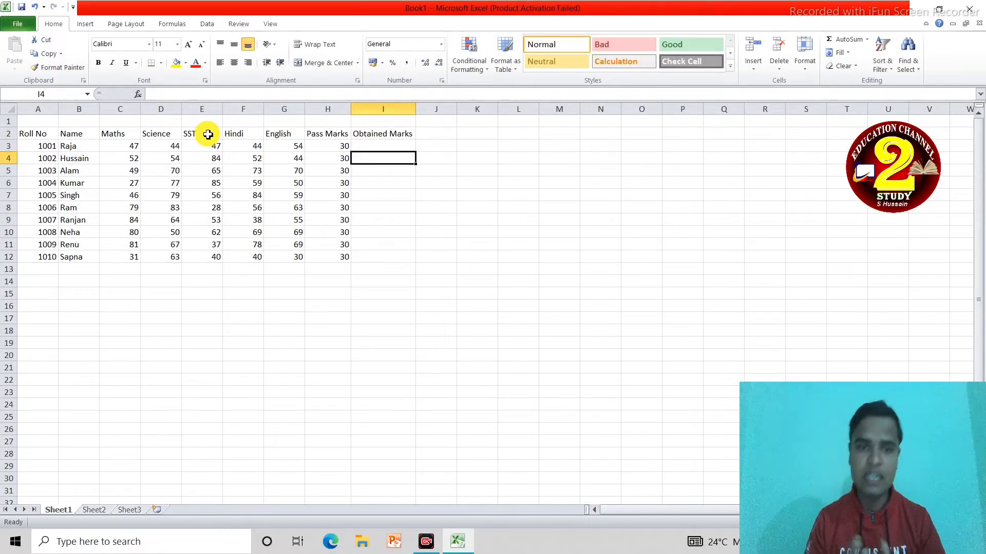
pyautogui.press('Up')
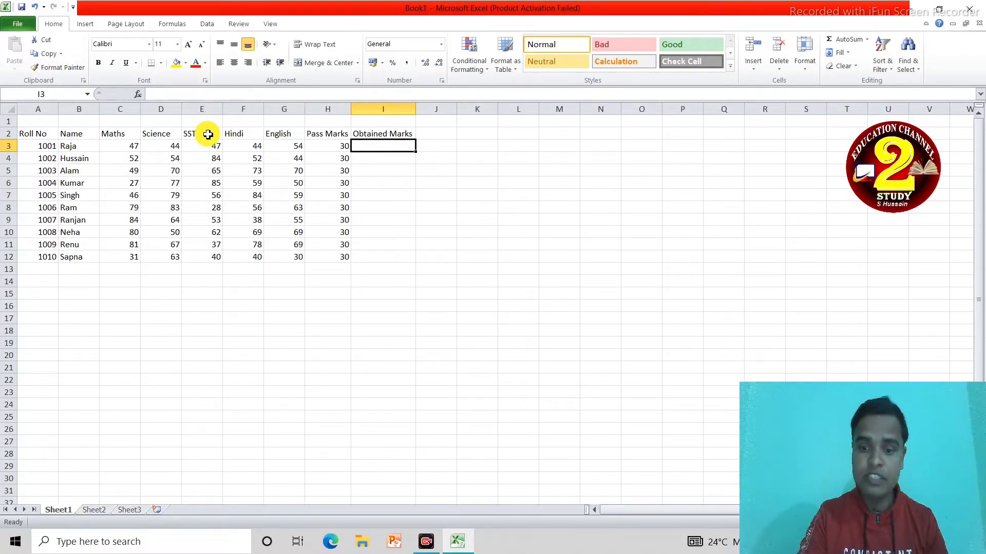
pyautogui.write('=')
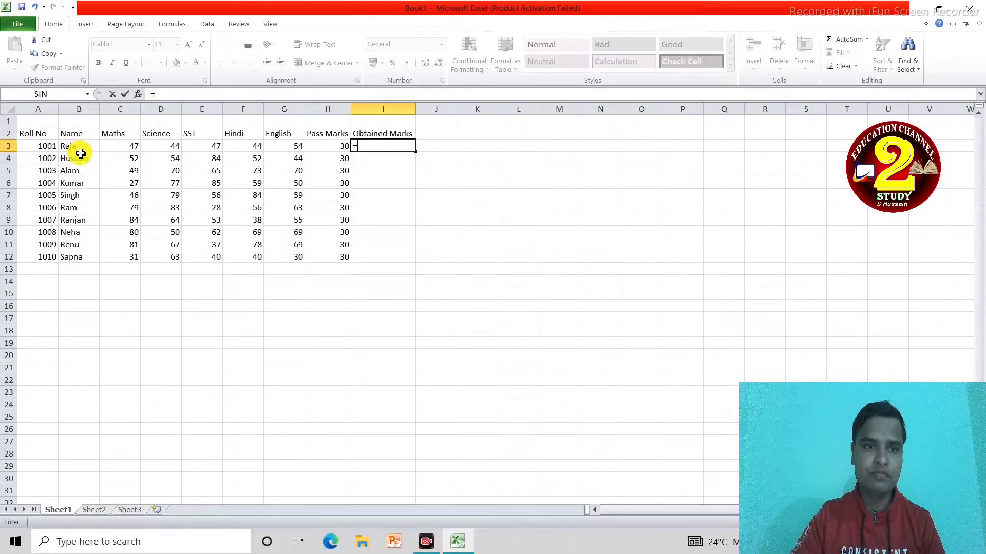
pyautogui.click(112, 147)
pyautogui.write('+')
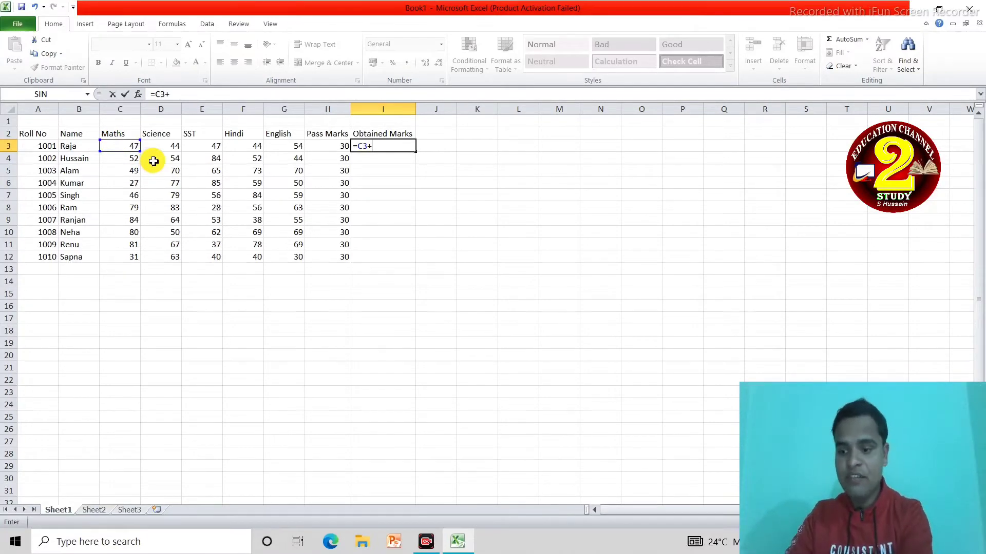
pyautogui.click(166, 147)
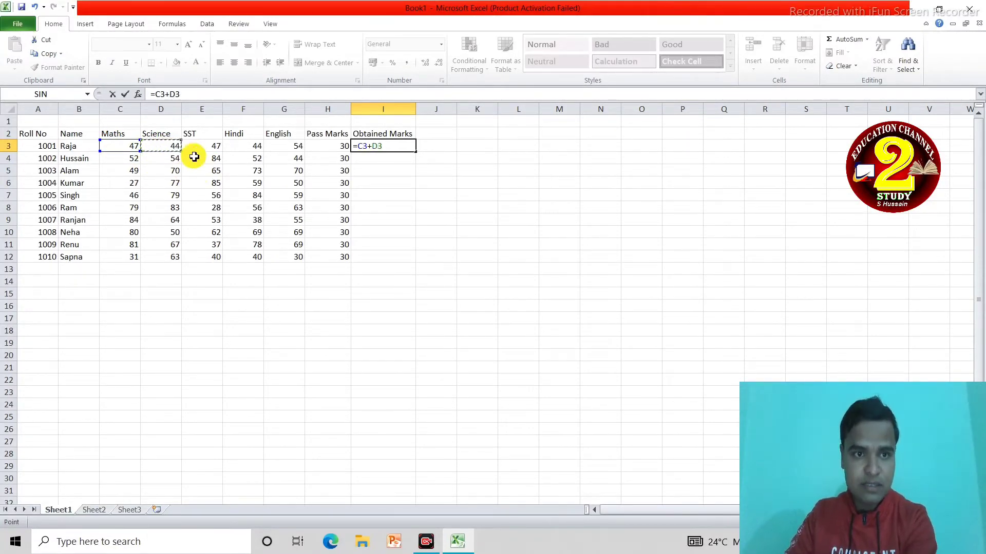
pyautogui.write('+')
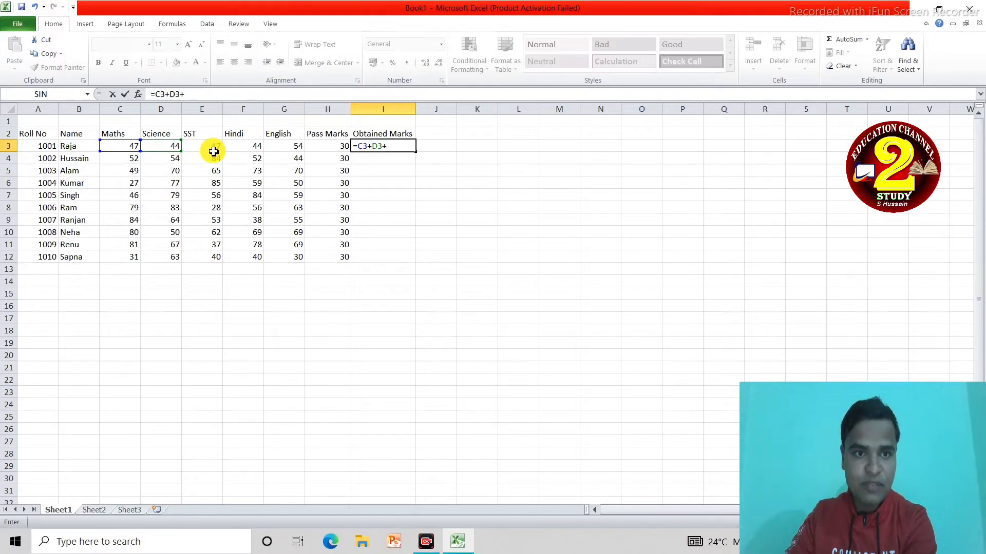
pyautogui.click(211, 148)
pyautogui.write('+')
pyautogui.click(253, 148)
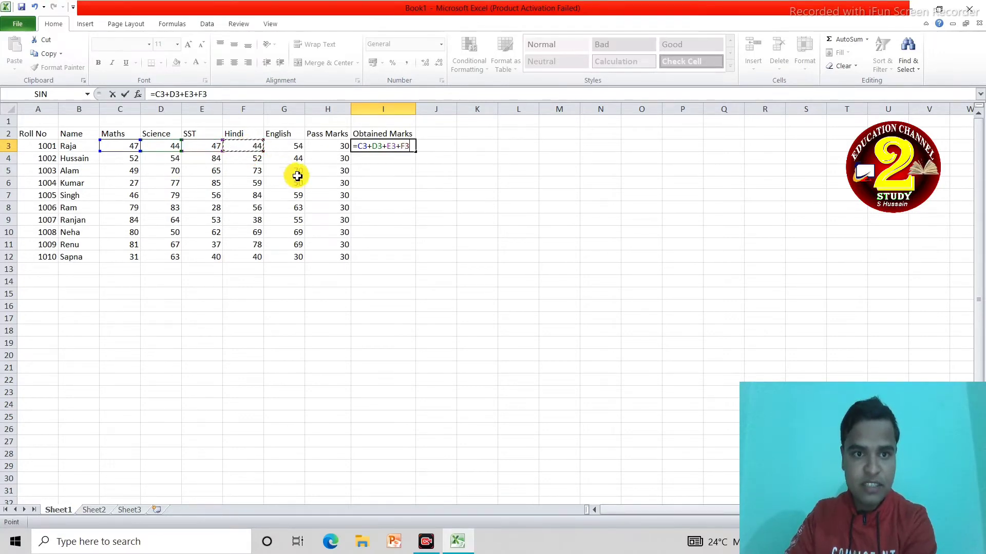
pyautogui.write('+')
pyautogui.click(294, 147)
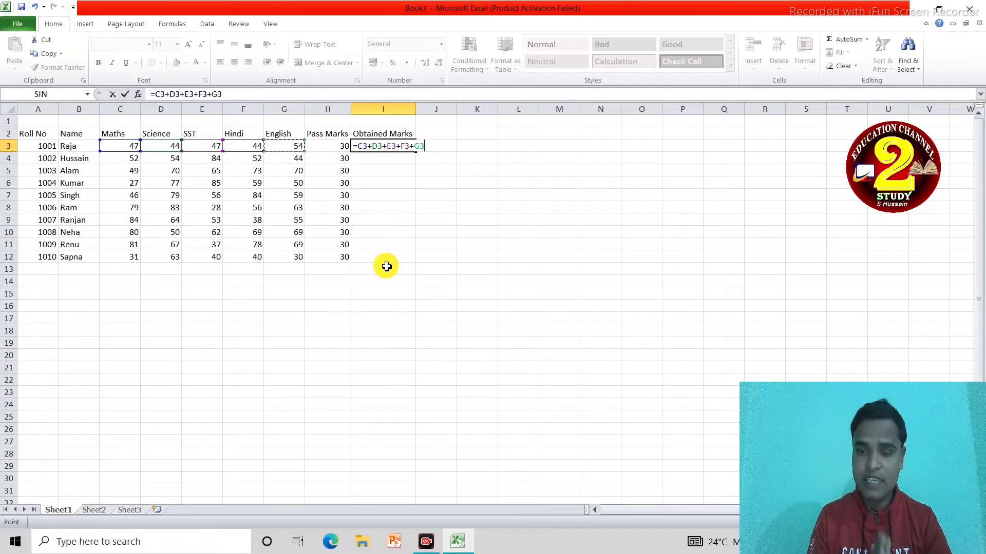
pyautogui.press('Return')
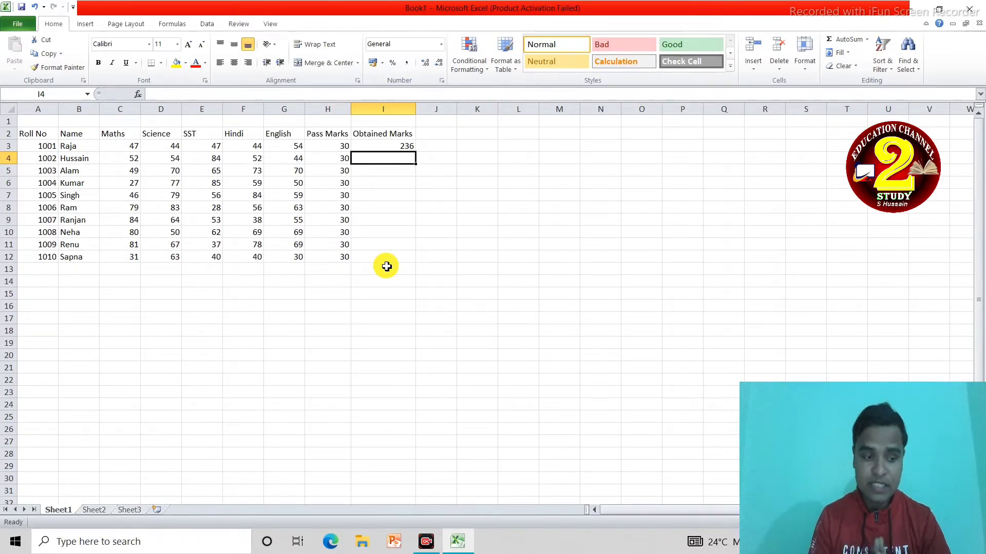
# Check the I3 formula, then start an =sum entry in I4
pyautogui.click(381, 146)
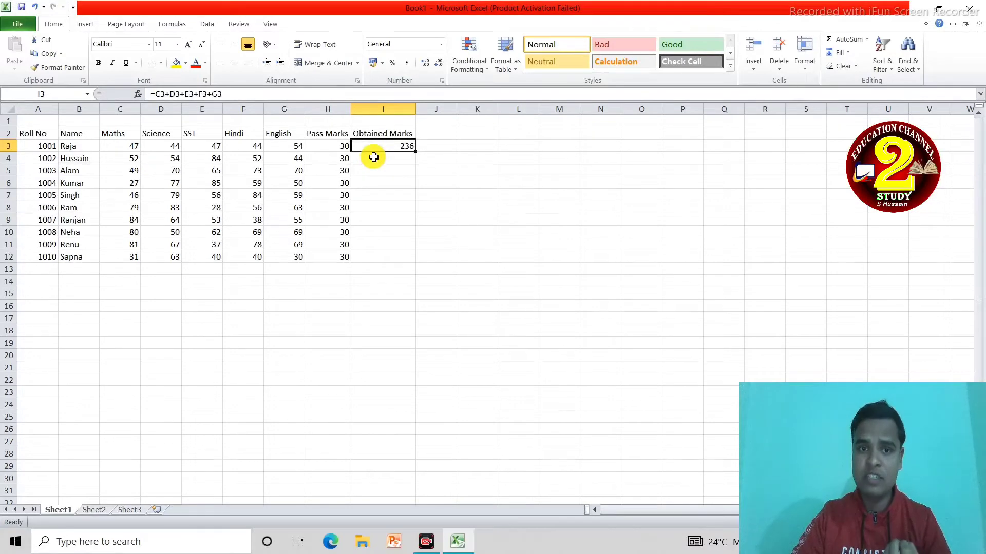
pyautogui.click(374, 159)
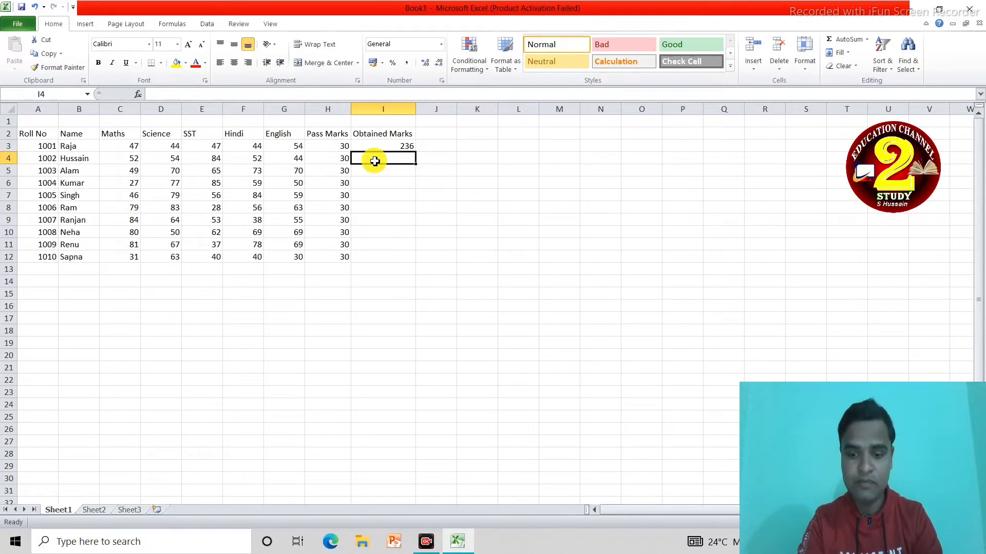
pyautogui.write('=sum')
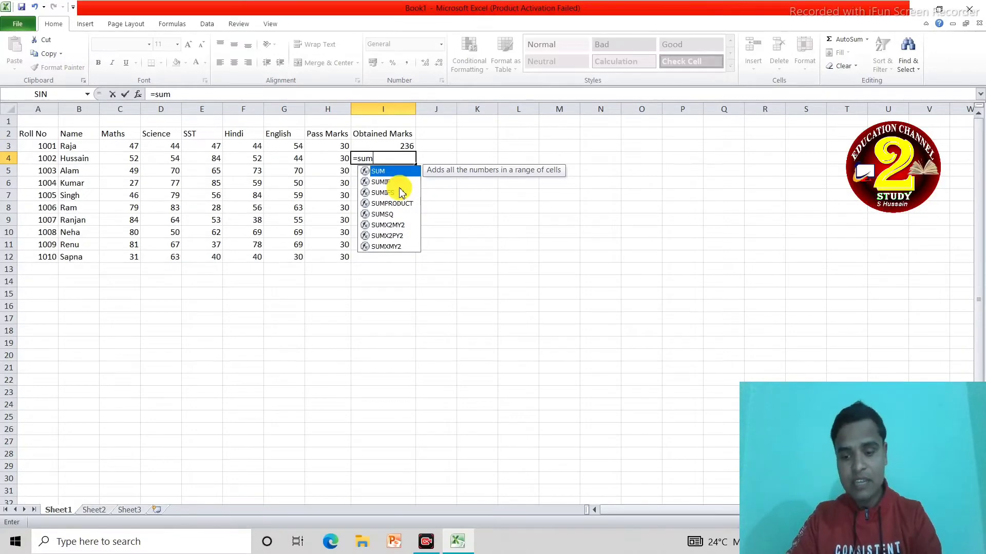
# Enter =SUM(C4:G4) in I4, giving the second student's total of 286
pyautogui.write('(')
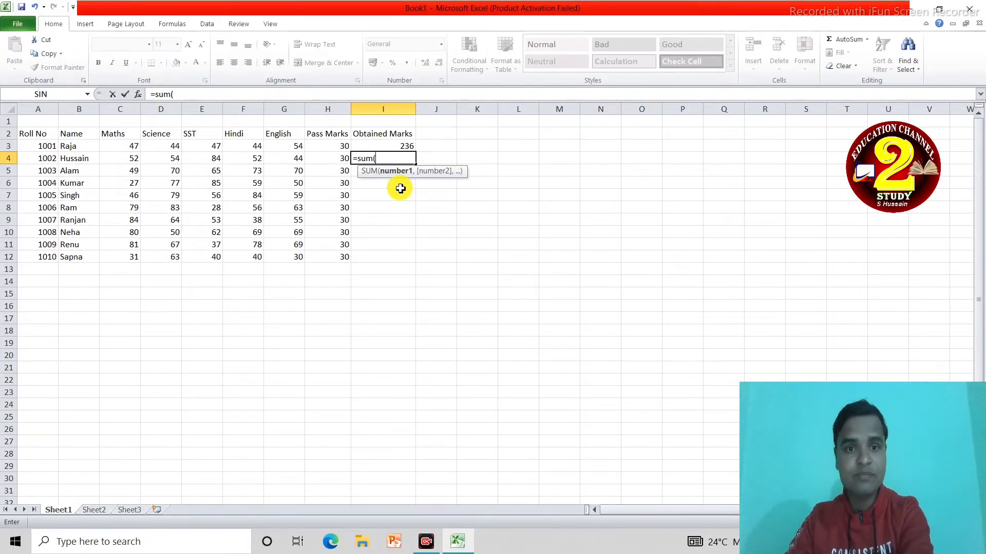
pyautogui.press('BackSpace')
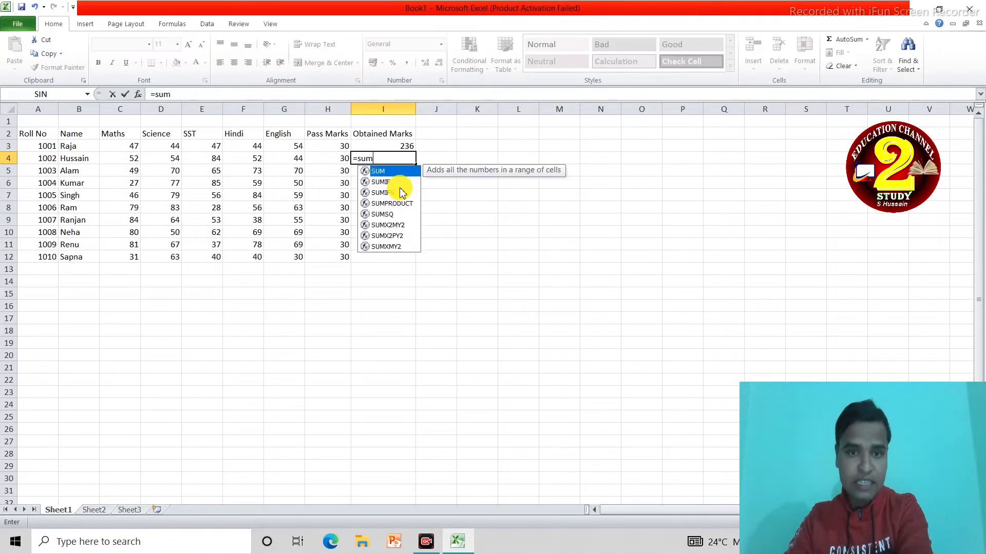
pyautogui.press('BackSpace')
pyautogui.press('BackSpace')
pyautogui.press('BackSpace')
pyautogui.write('s')
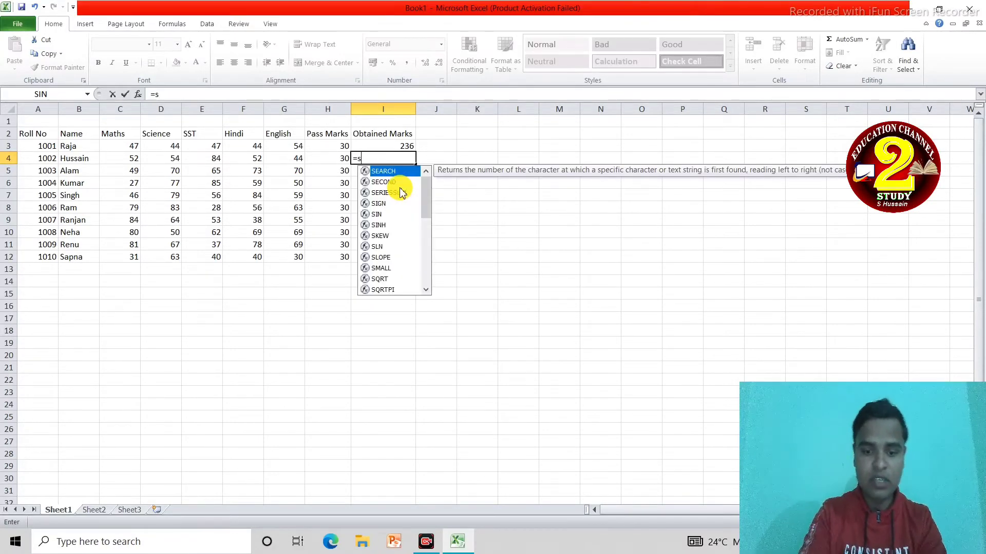
pyautogui.press('BackSpace')
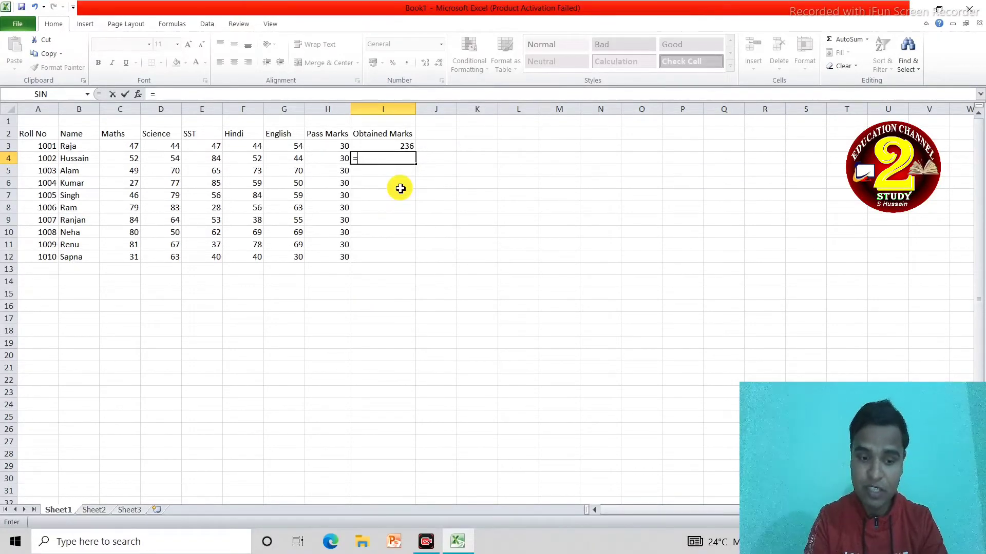
pyautogui.write('sum')
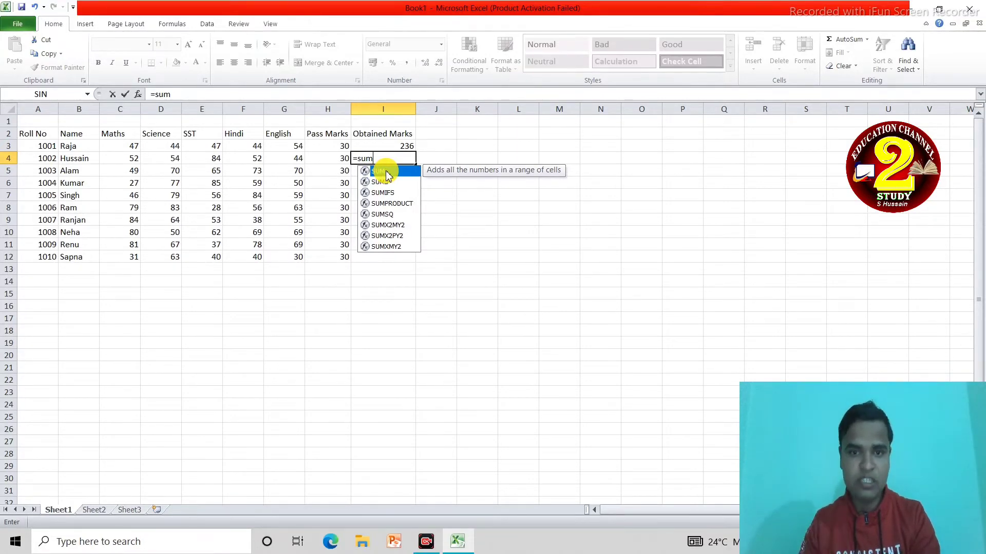
pyautogui.doubleClick(386, 172)
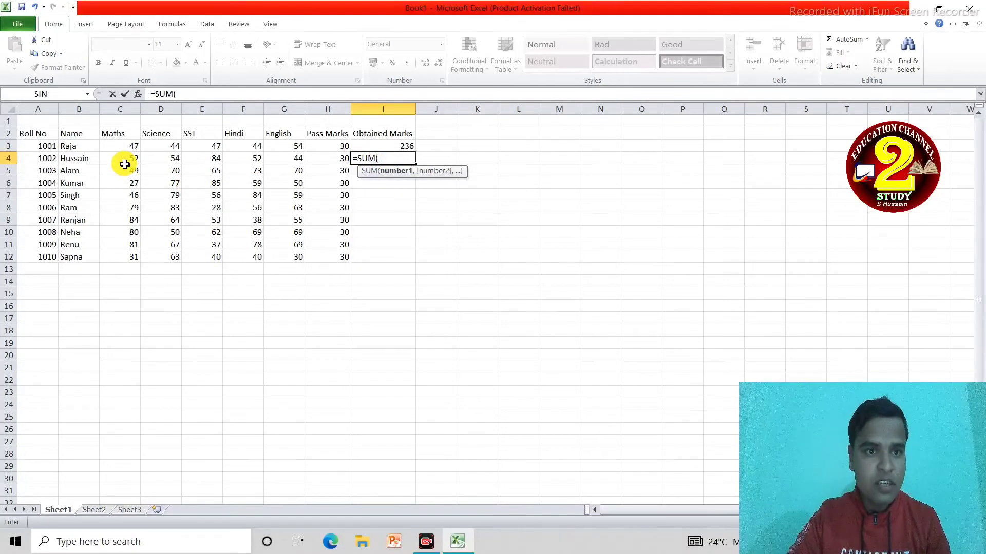
pyautogui.moveTo(122, 161); pyautogui.dragTo(291, 158)
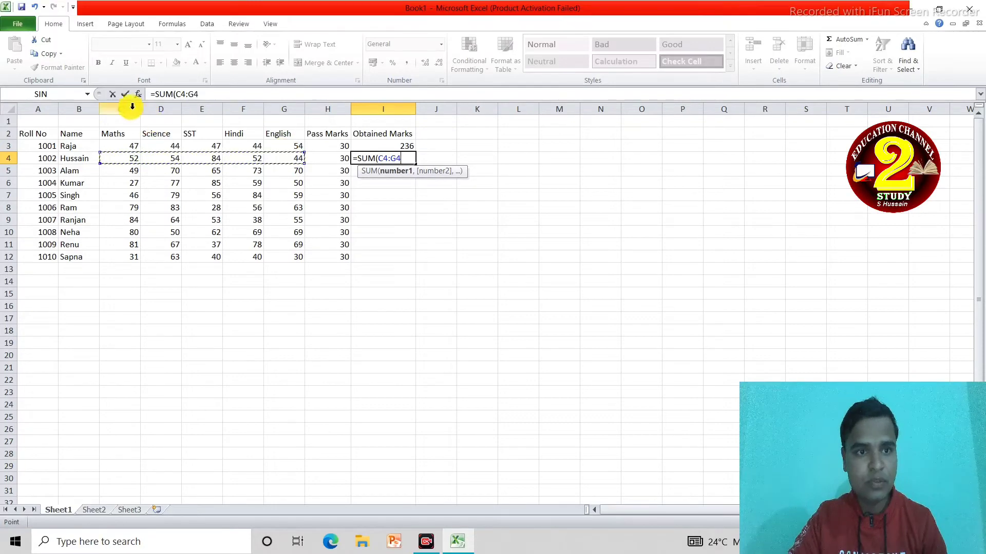
pyautogui.write(')')
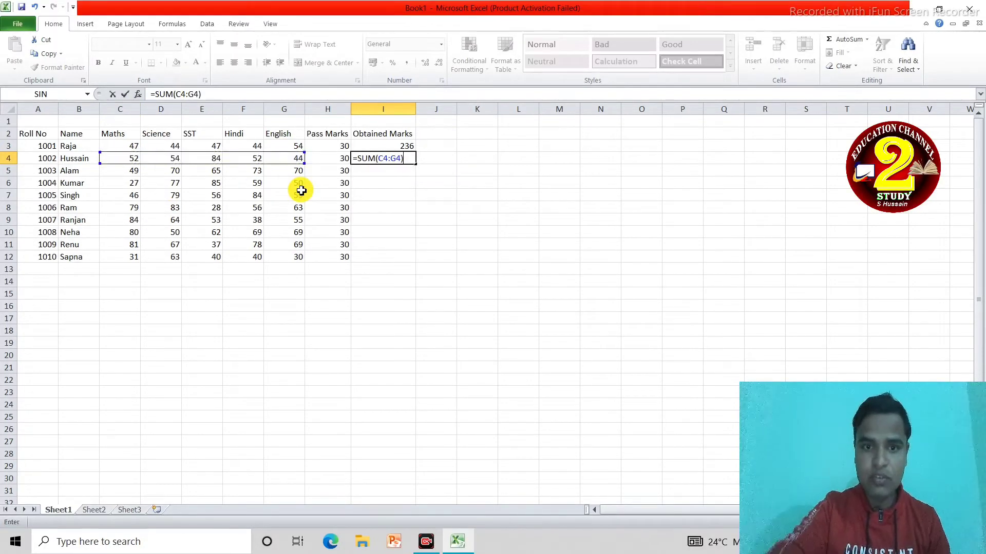
pyautogui.press('Return')
# Enter =SUM(C5:G5) in I5, giving a total of 327
pyautogui.write('=')
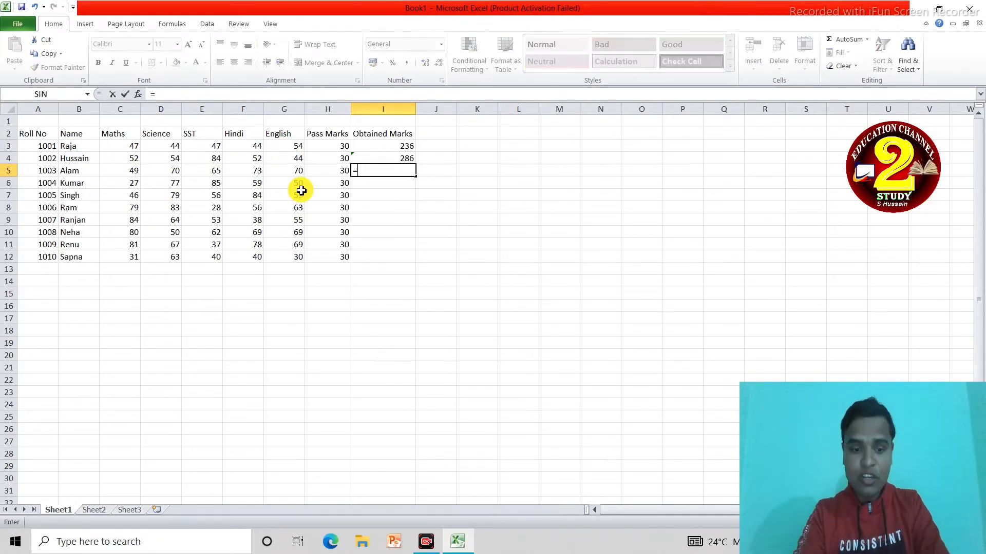
pyautogui.write('sum(')
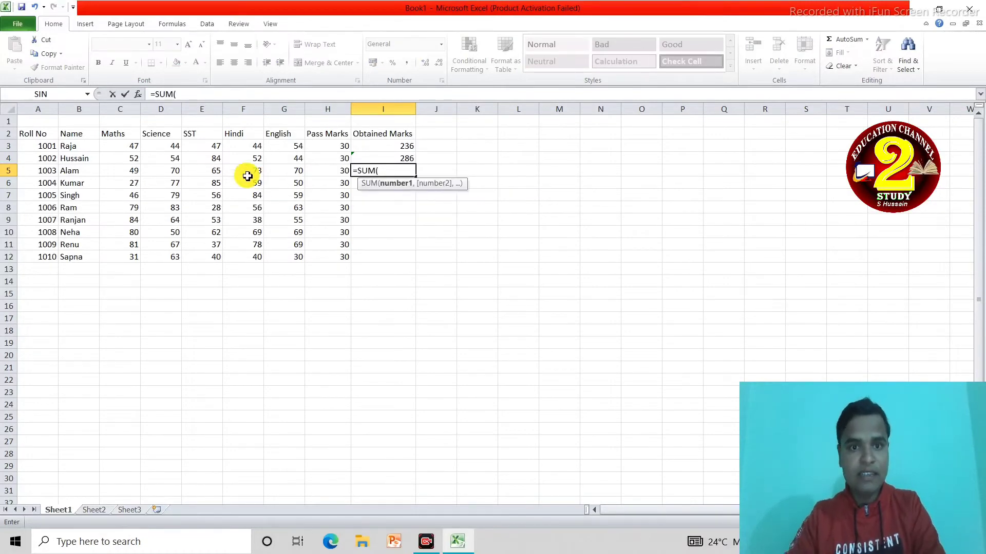
pyautogui.moveTo(134, 172); pyautogui.dragTo(276, 172)
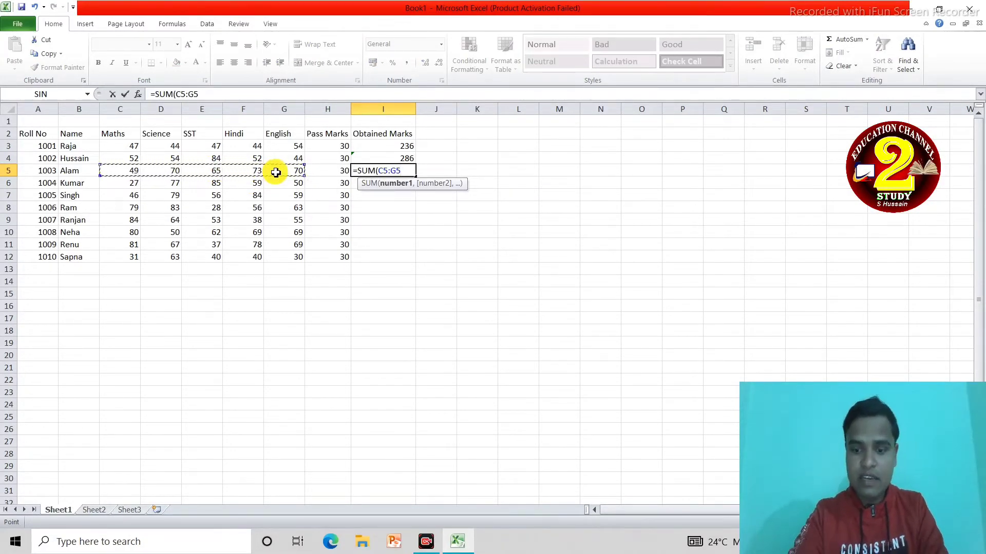
pyautogui.write(')')
pyautogui.press('Return')
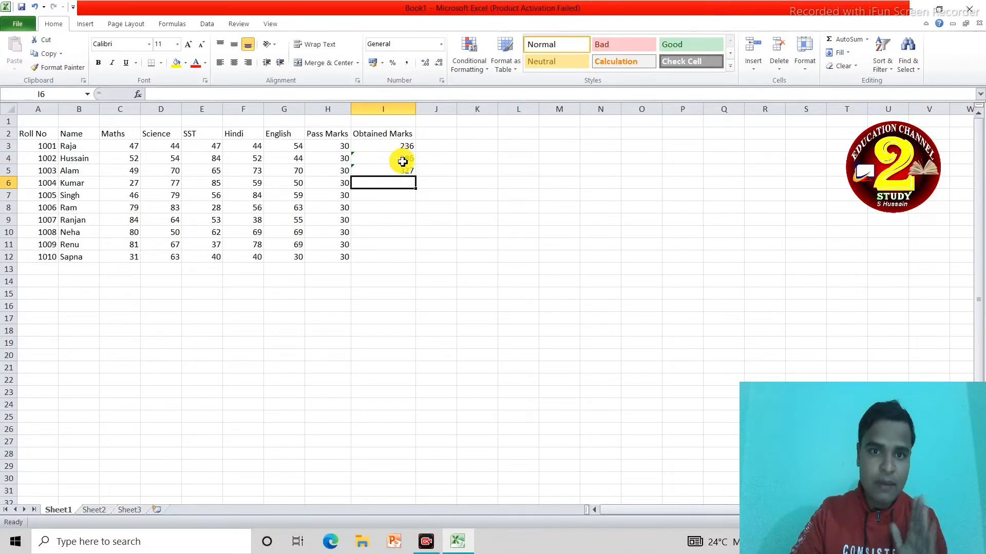
# Copy the I5 total formula down through I6:I12
pyautogui.click(400, 167)
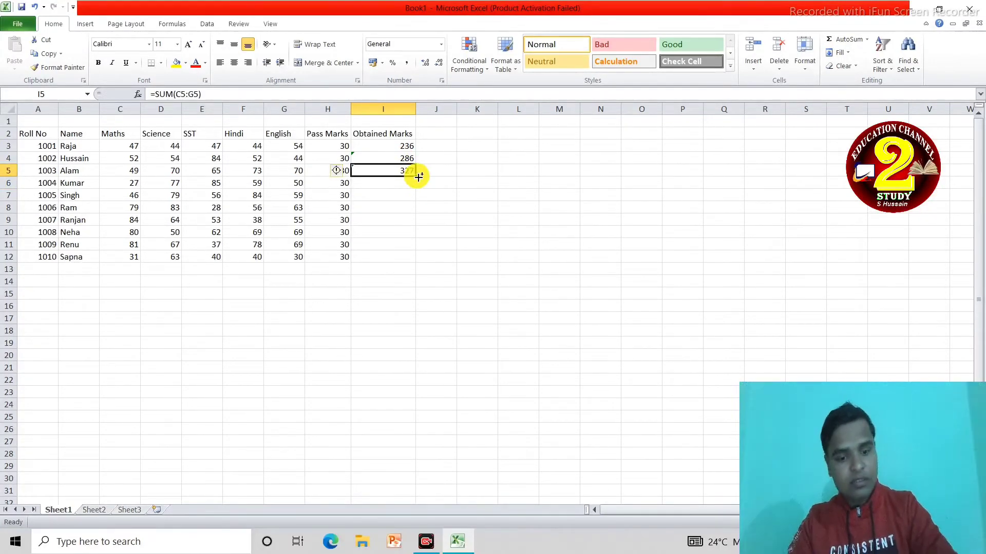
pyautogui.hotkey('ctrl', 'c')
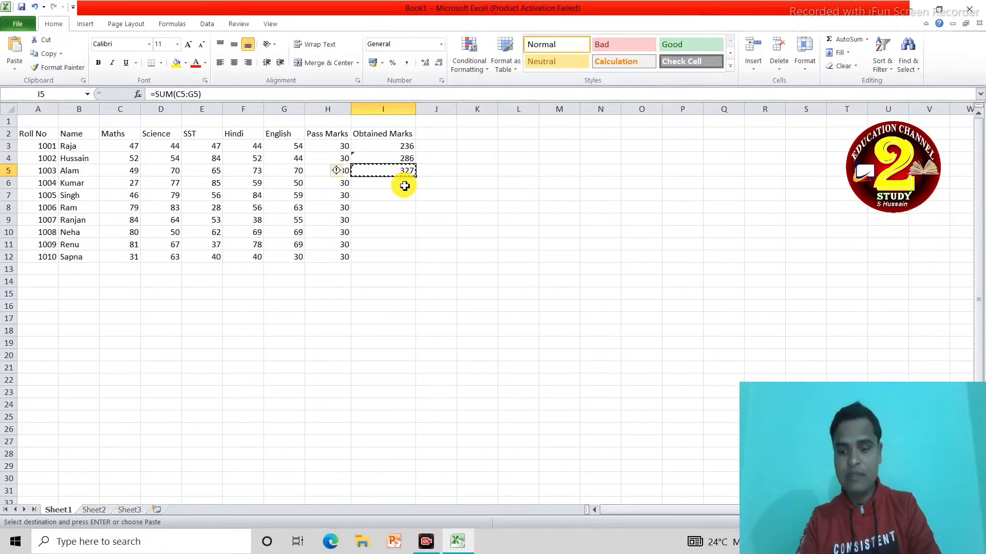
pyautogui.click(404, 186)
pyautogui.hotkey('shift', 'Down')
pyautogui.hotkey('shift', 'Down')
pyautogui.hotkey('shift', 'Down')
pyautogui.hotkey('shift', 'Down')
pyautogui.hotkey('shift', 'Down')
pyautogui.hotkey('shift', 'Down')
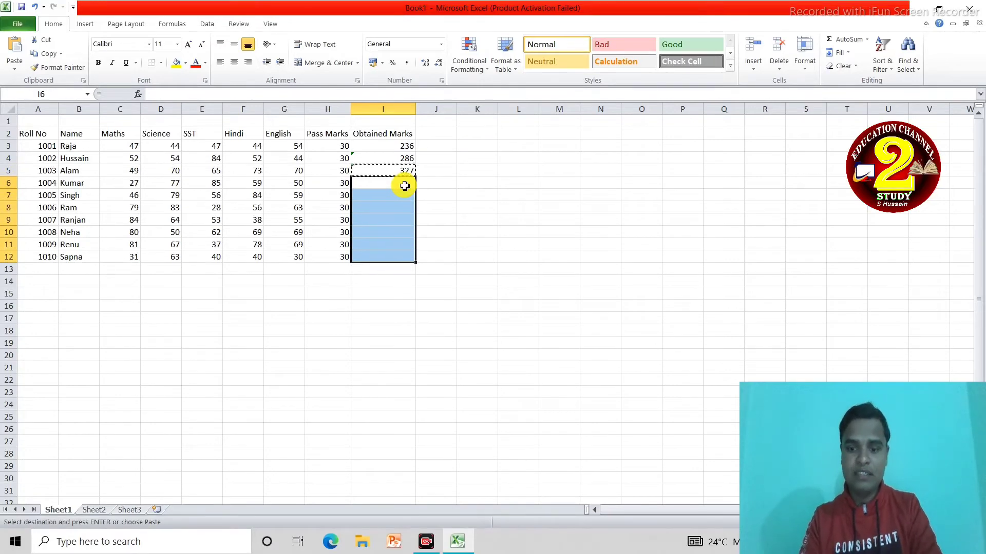
pyautogui.press('Return')
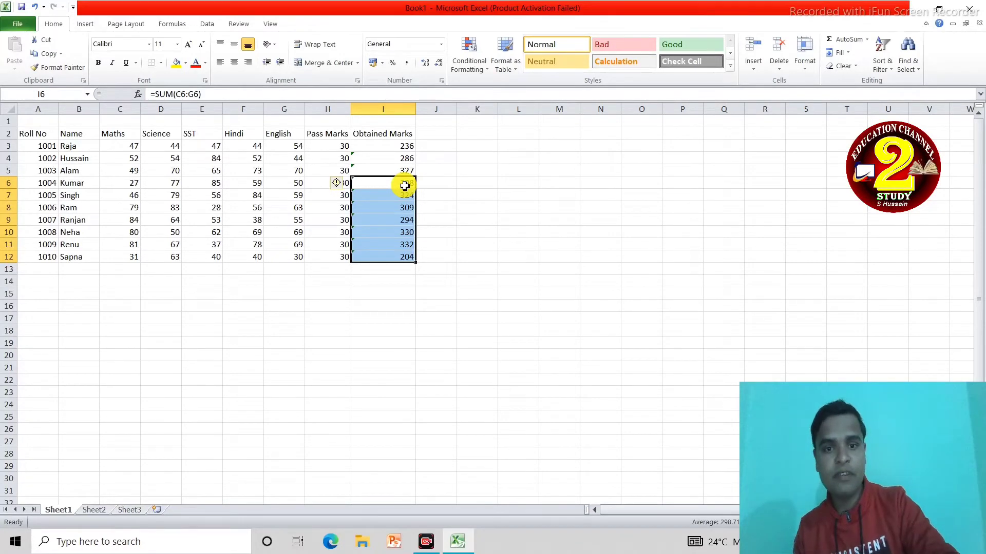
# Put a Percentage heading in J2 and autofit column J to it
pyautogui.click(434, 134)
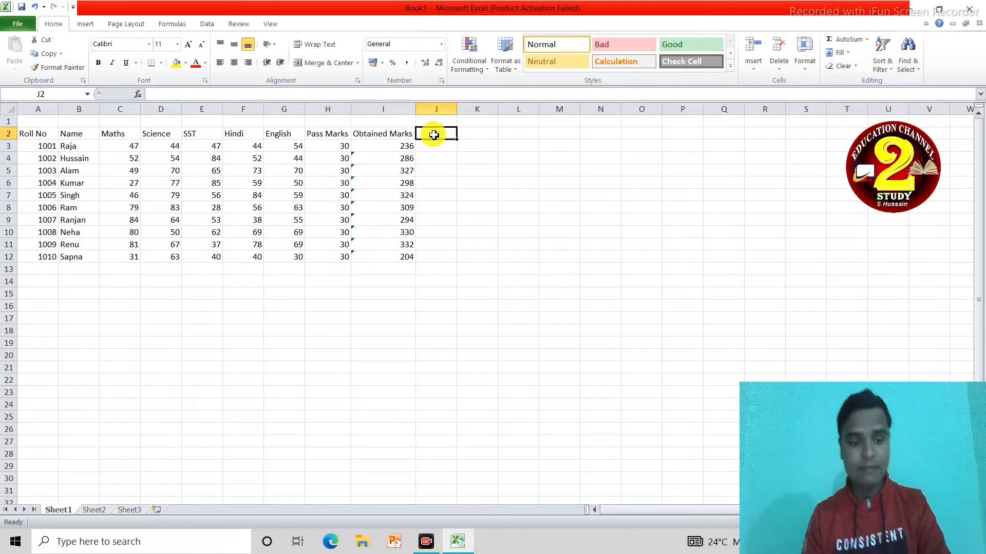
pyautogui.write('Per')
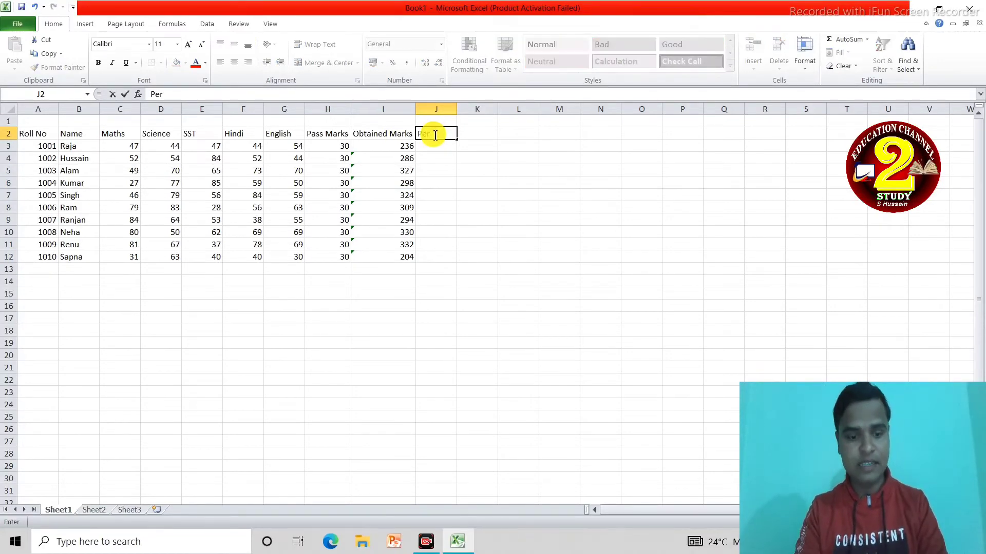
pyautogui.write('centag')
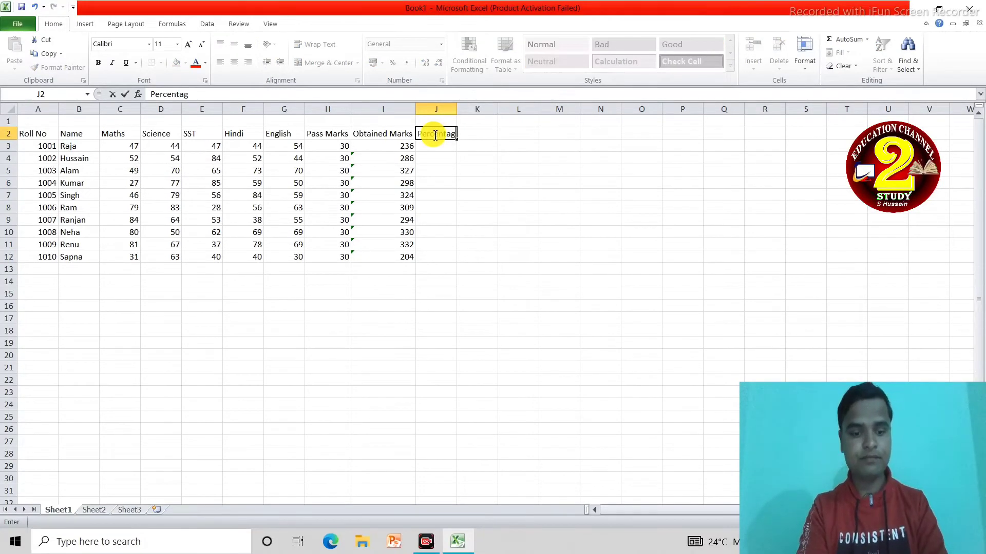
pyautogui.write('e')
pyautogui.press('Tab')
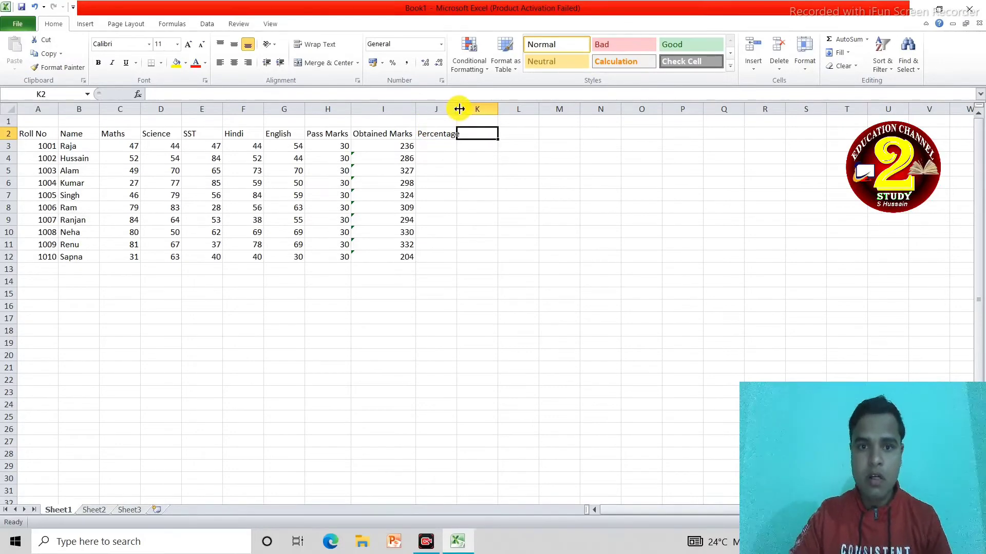
pyautogui.doubleClick(456, 109)
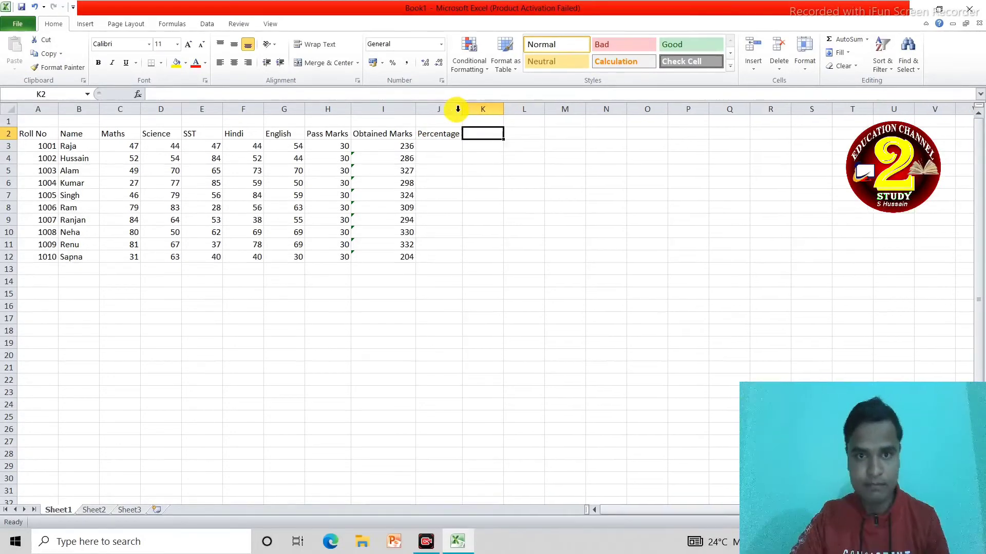
# Enter =I3/5 in J3 so the first student's percentage shows 47.2
pyautogui.click(435, 146)
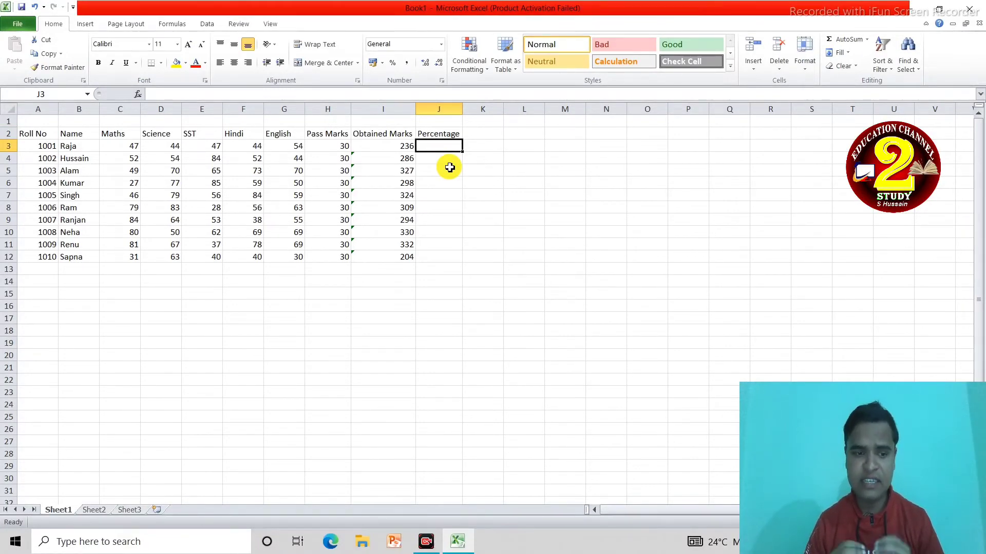
pyautogui.write('=')
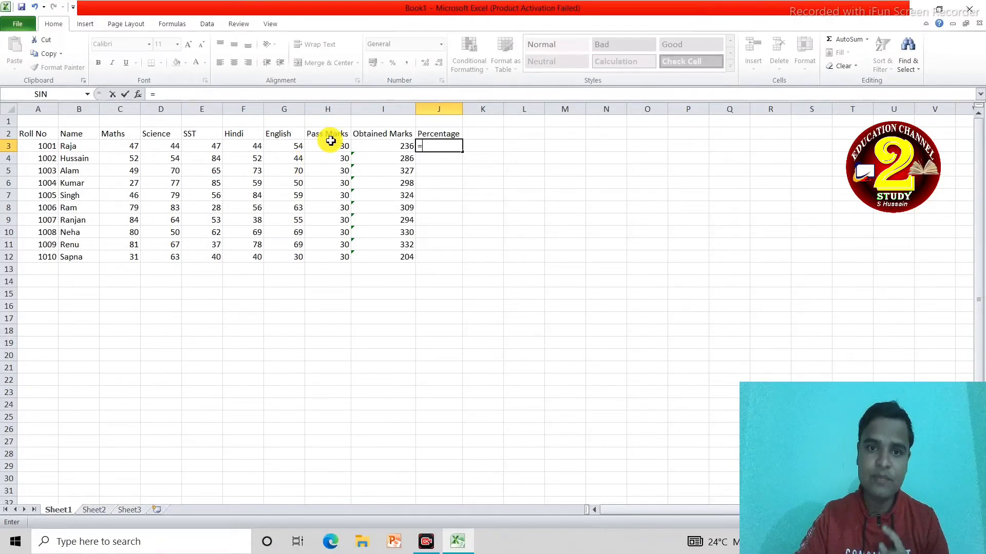
pyautogui.click(380, 145)
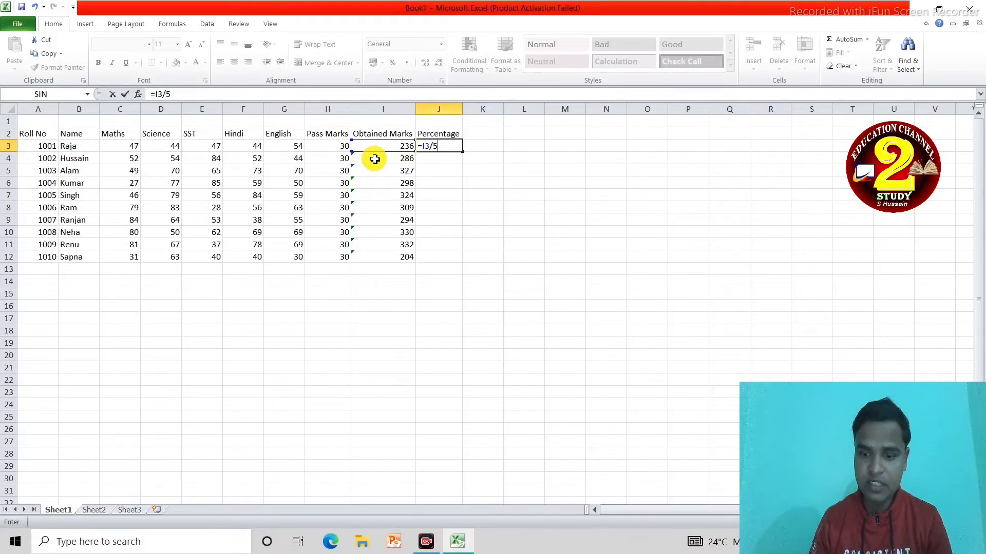
pyautogui.press('Return')
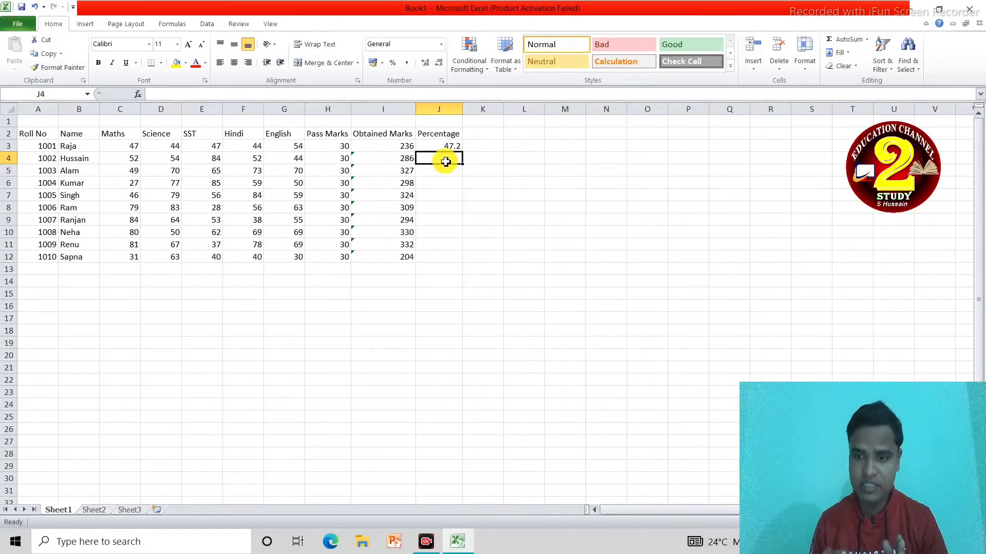
# Enter the percentage formula =I4*100/500 in J4, showing 57.2
pyautogui.write('=')
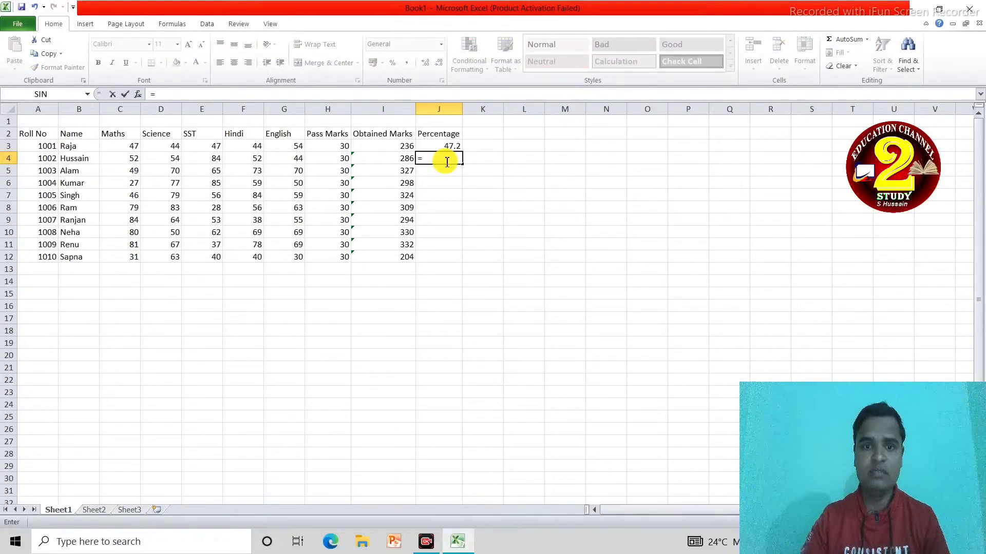
pyautogui.click(383, 159)
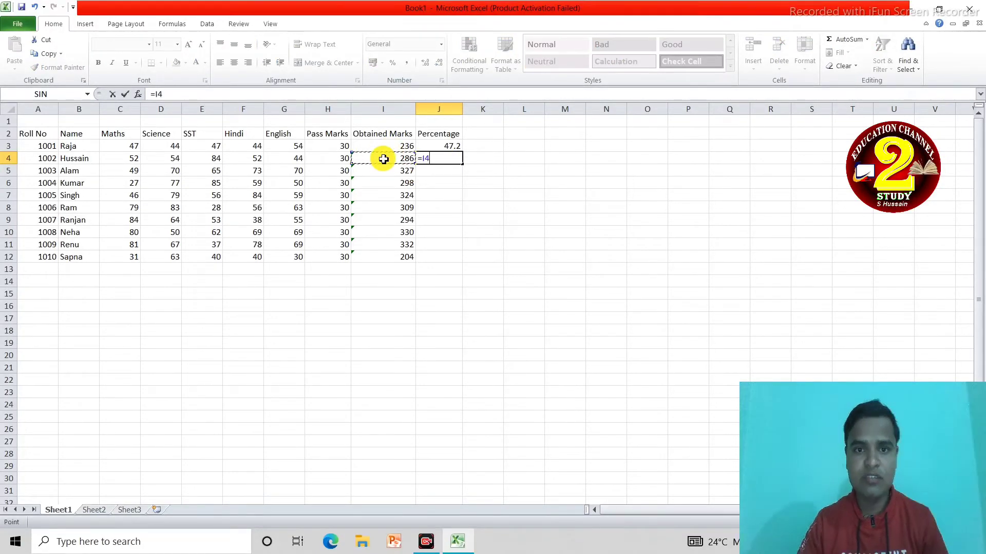
pyautogui.write('*')
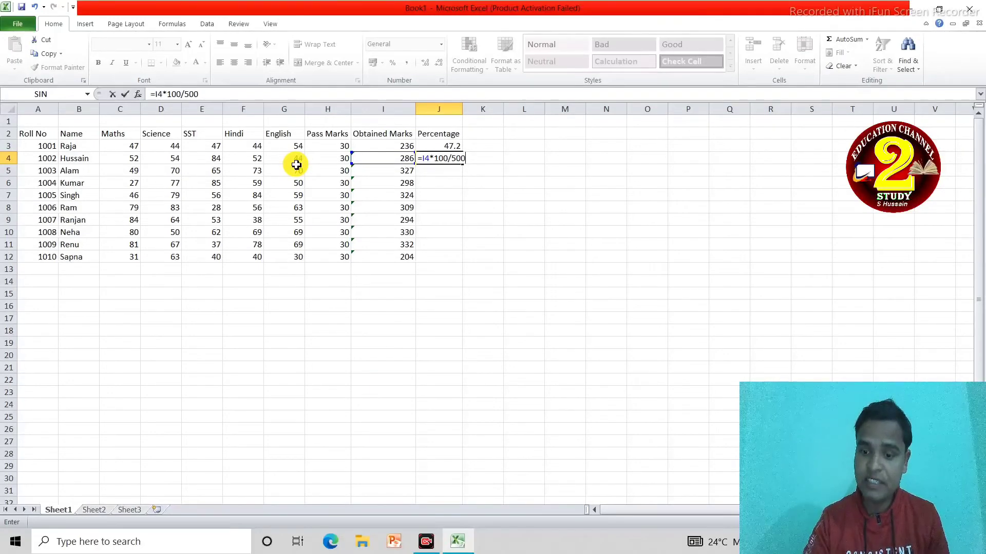
pyautogui.press('Return')
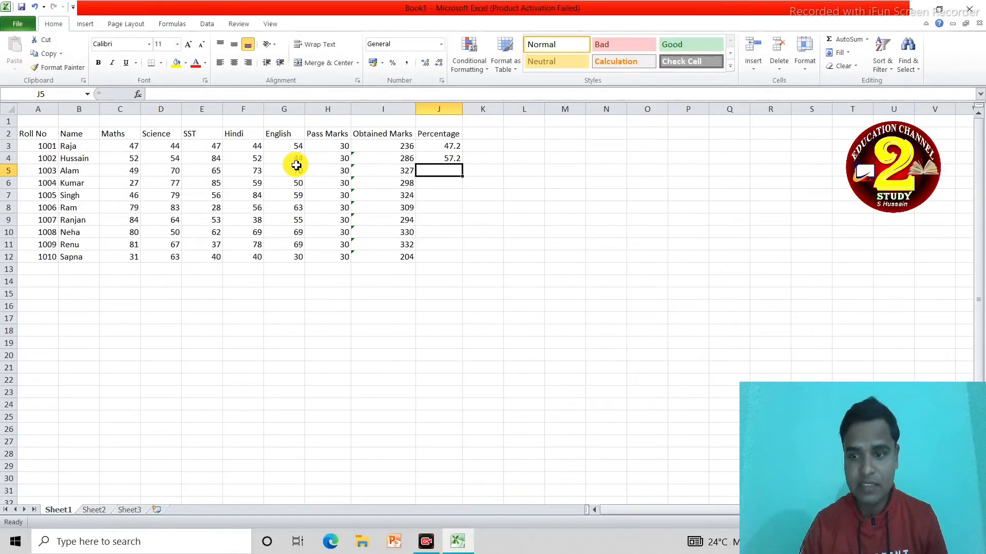
# Try an =I4/5 comparison formula in K4, then delete it to clear the stray value
pyautogui.press('Up')
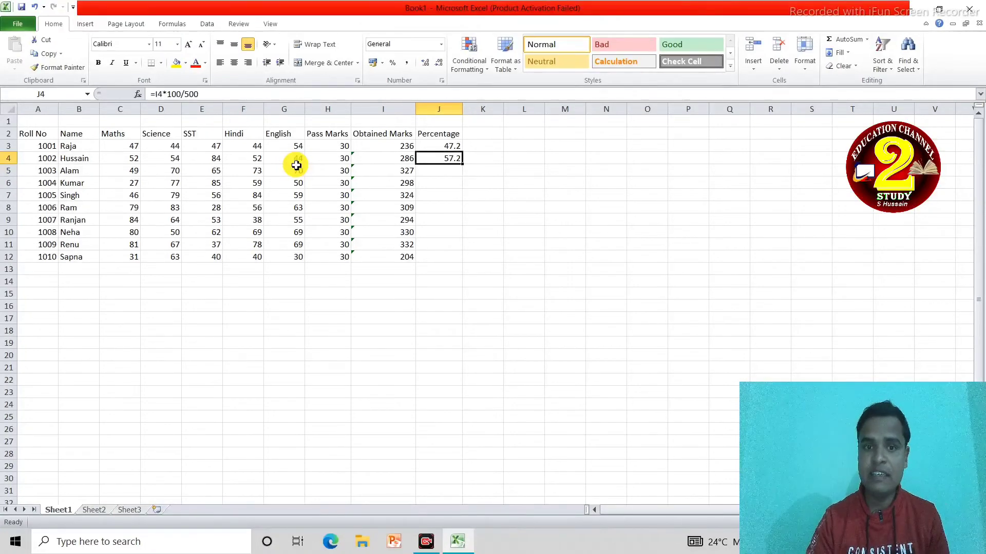
pyautogui.press('Right')
pyautogui.write('=')
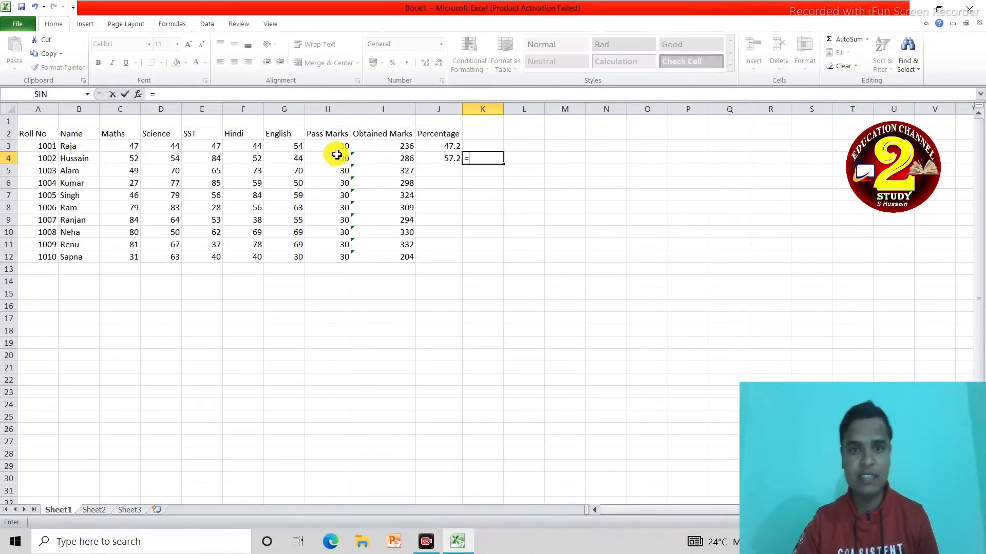
pyautogui.click(380, 159)
pyautogui.write('/5')
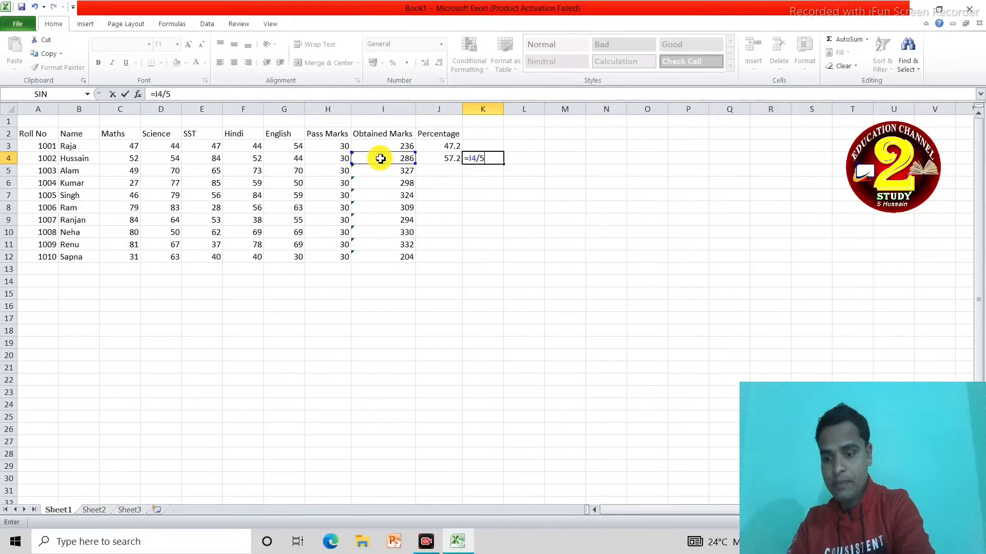
pyautogui.press('Return')
pyautogui.click(475, 161)
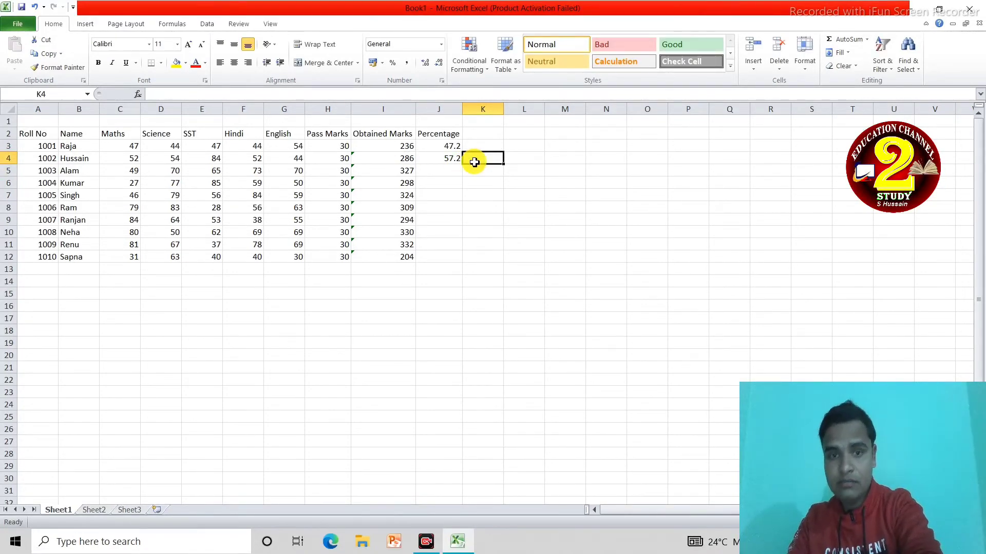
pyautogui.press('Delete')
# Enter =I5*100/500 in J5, giving the third student 65.4
pyautogui.click(442, 171)
pyautogui.write('=')
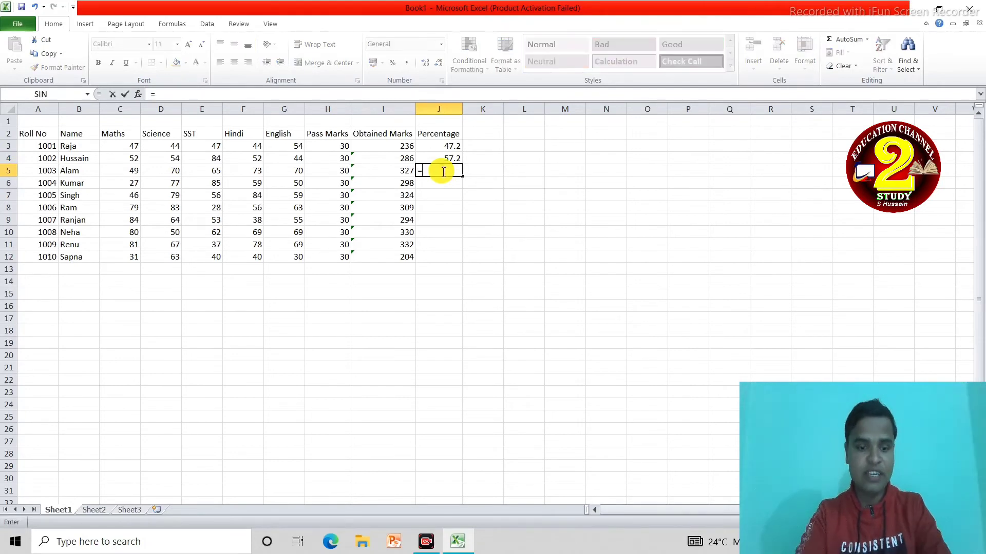
pyautogui.click(387, 171)
pyautogui.write('*')
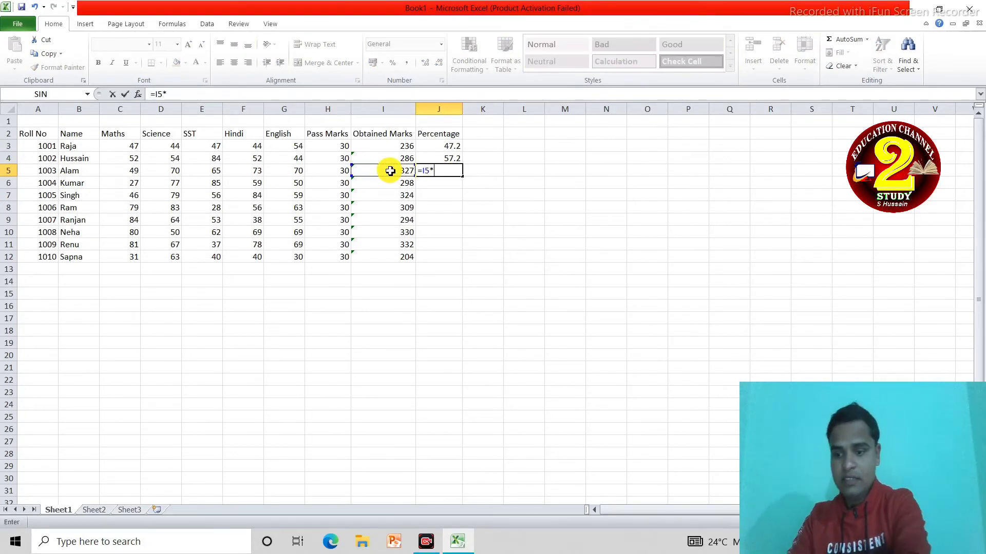
pyautogui.write('100')
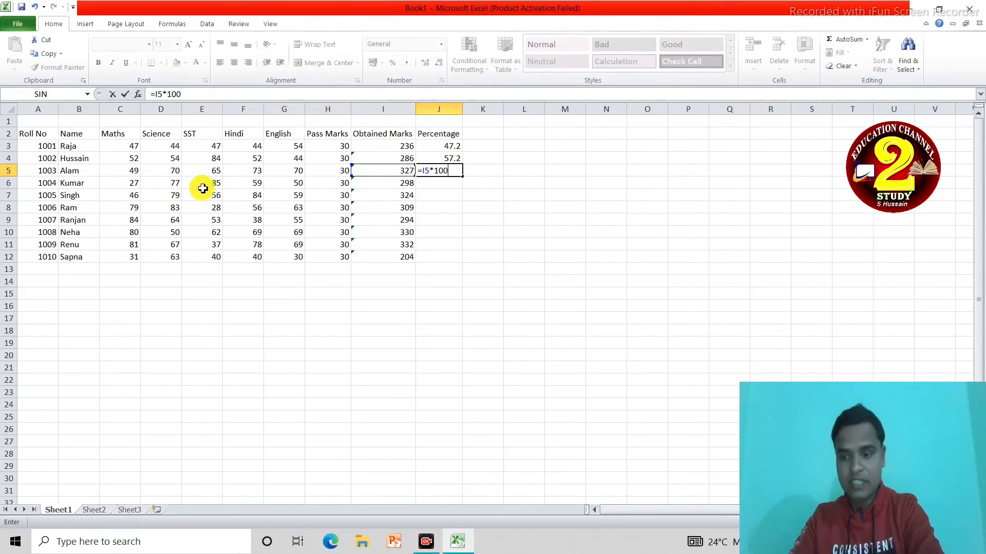
pyautogui.write('/500')
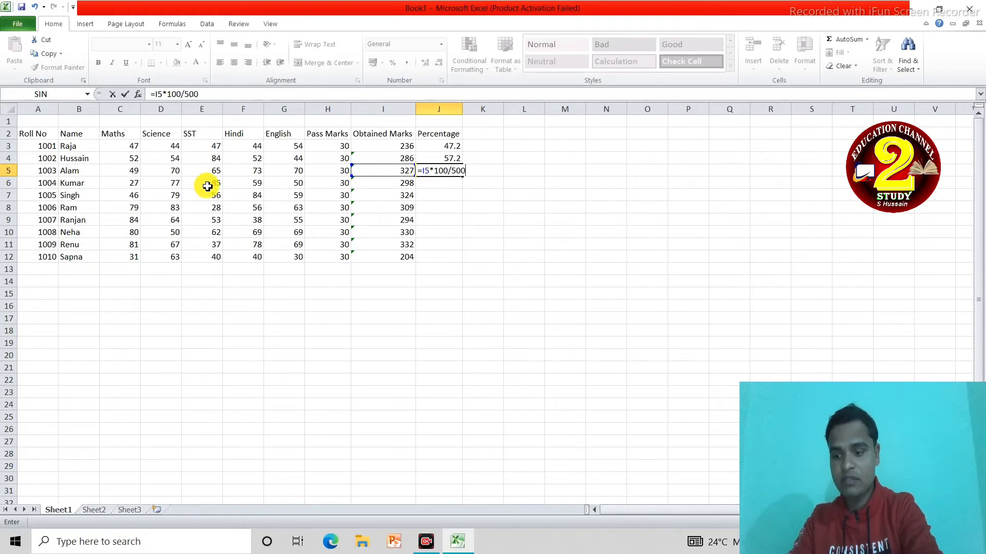
pyautogui.press('Return')
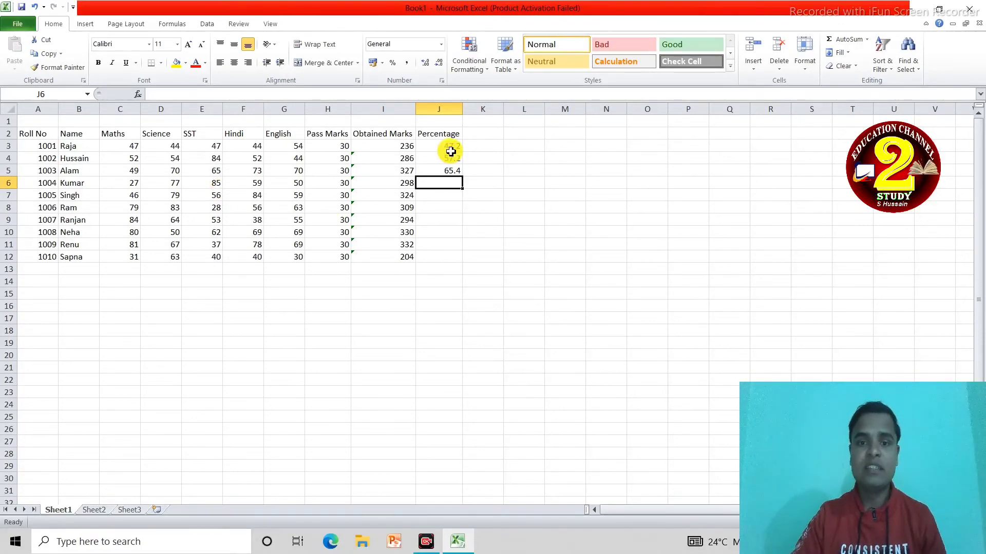
# Copy the J5 percentage formula into J6:J12 so all ten students show percentages
pyautogui.click(447, 171)
pyautogui.hotkey('ctrl', 'c')
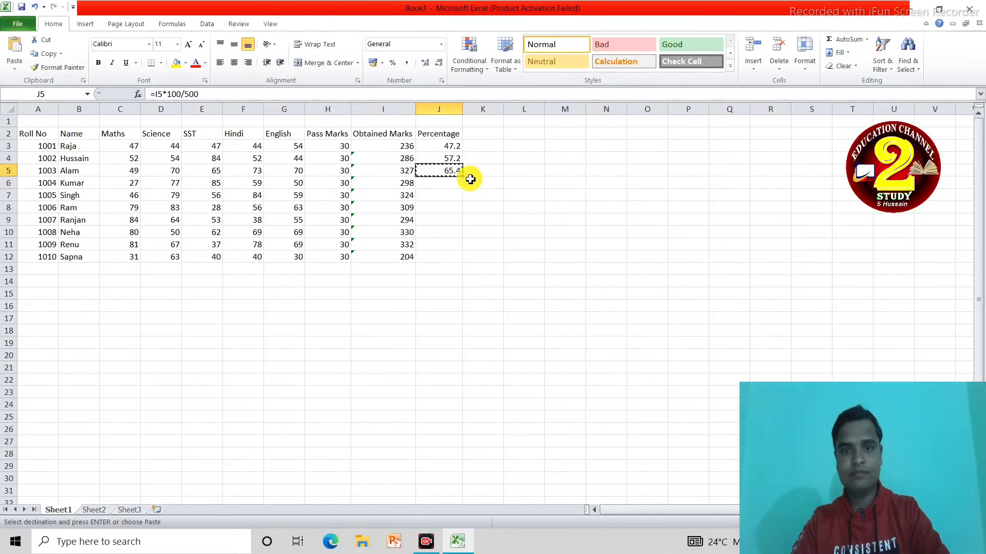
pyautogui.click(456, 185)
pyautogui.hotkey('shift', 'Down')
pyautogui.hotkey('shift', 'Down')
pyautogui.hotkey('shift', 'Down')
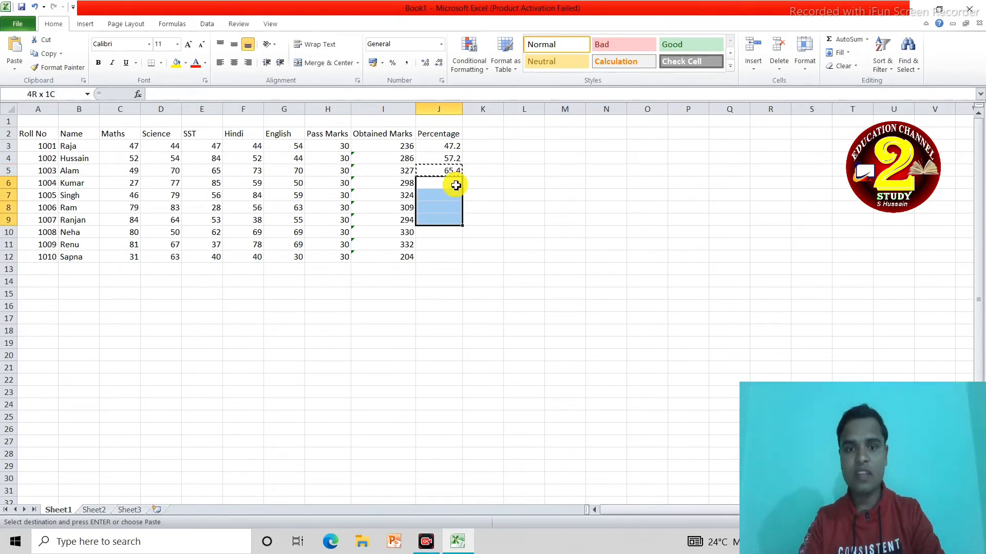
pyautogui.hotkey('shift', 'Down')
pyautogui.hotkey('shift', 'Down')
pyautogui.hotkey('shift', 'Down')
pyautogui.press('Return')
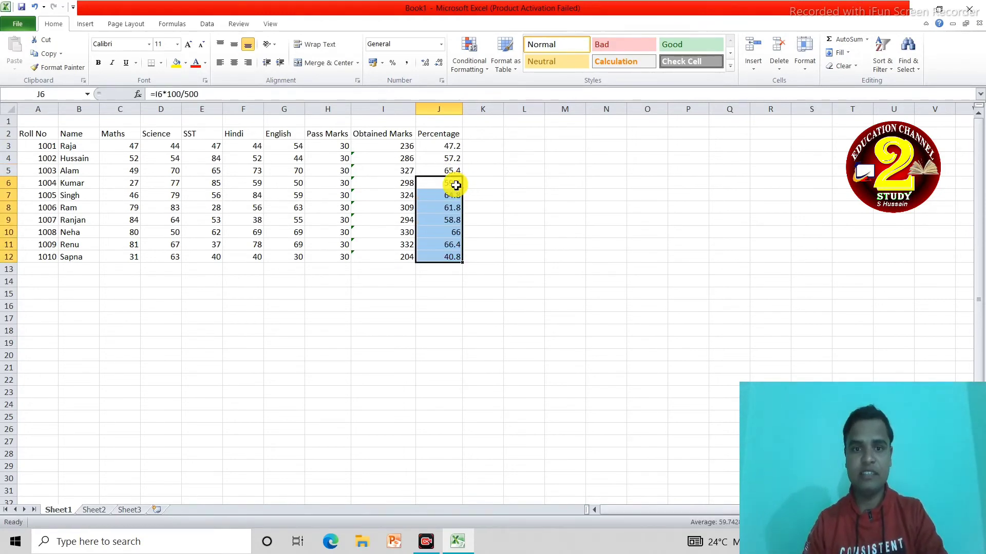
pyautogui.click(524, 244)
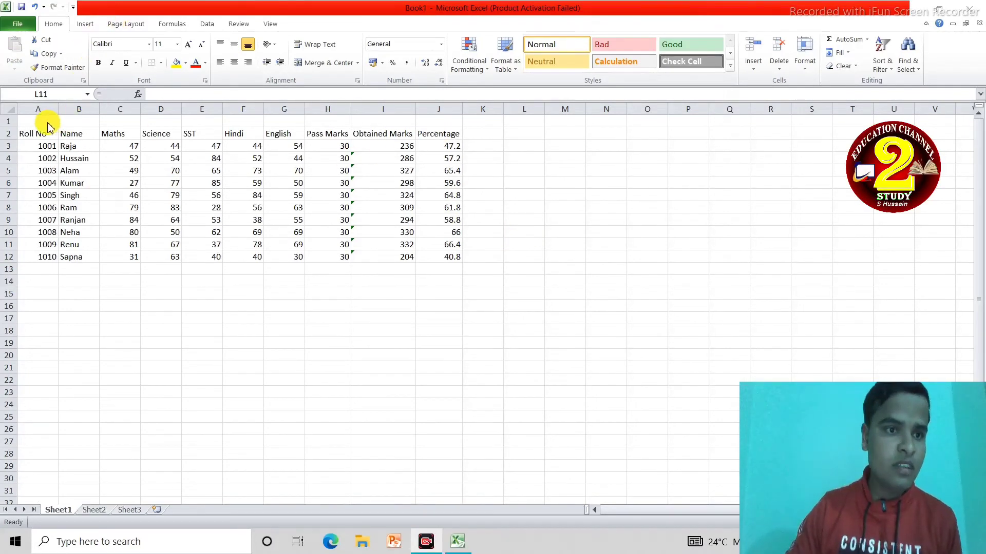
# Merge and centre A1:J1 and enter the title 'Student Results'
pyautogui.moveTo(38, 122); pyautogui.dragTo(452, 121)
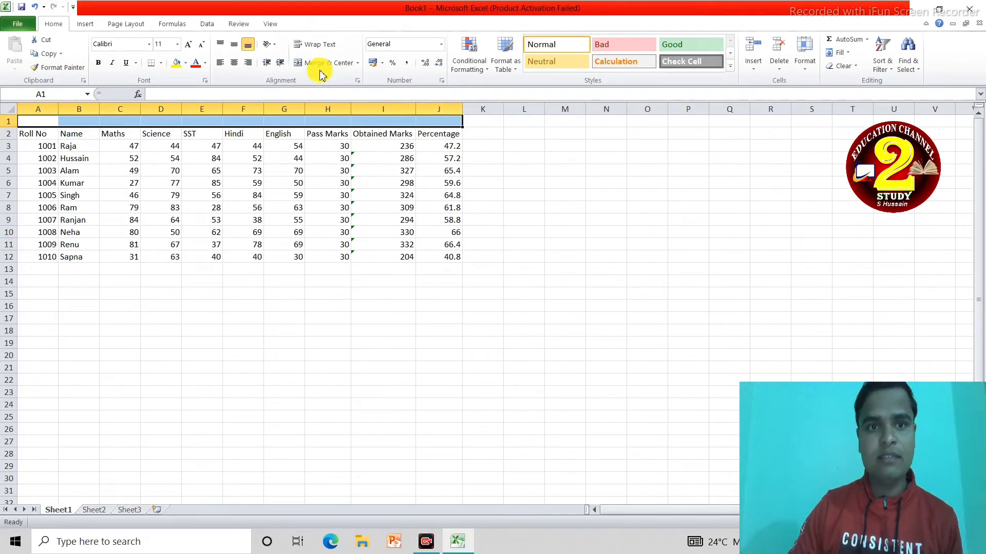
pyautogui.click(315, 63)
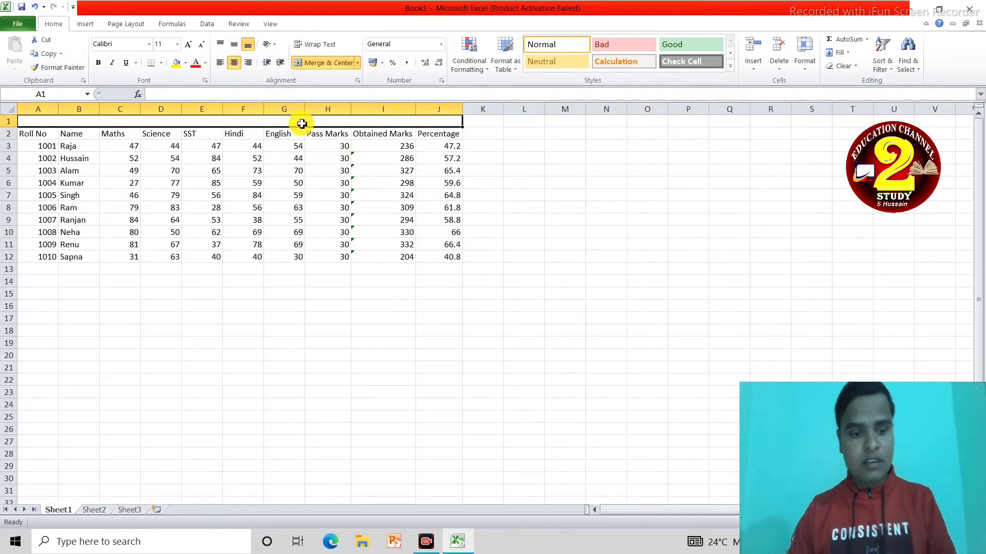
pyautogui.write('Stud')
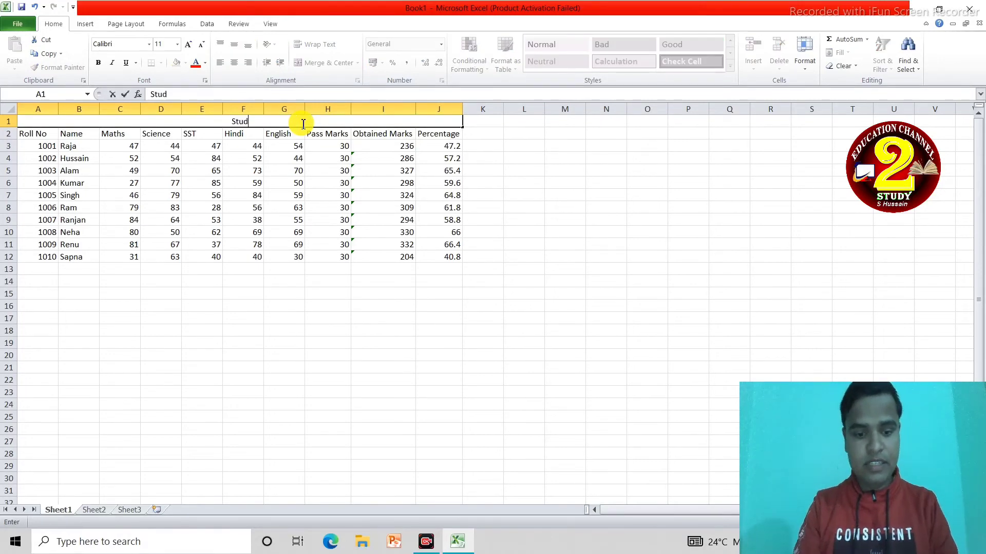
pyautogui.write('ent Re')
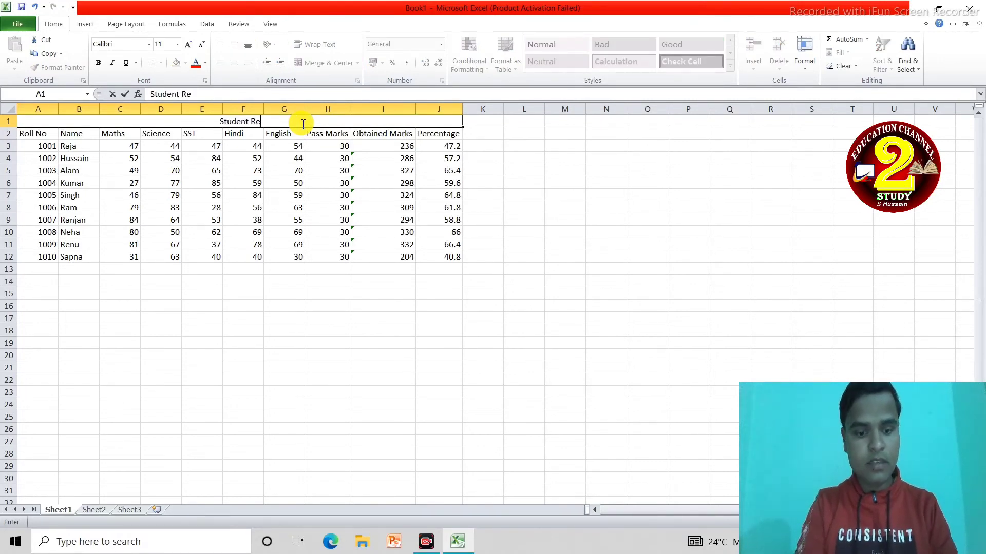
pyautogui.write('sults')
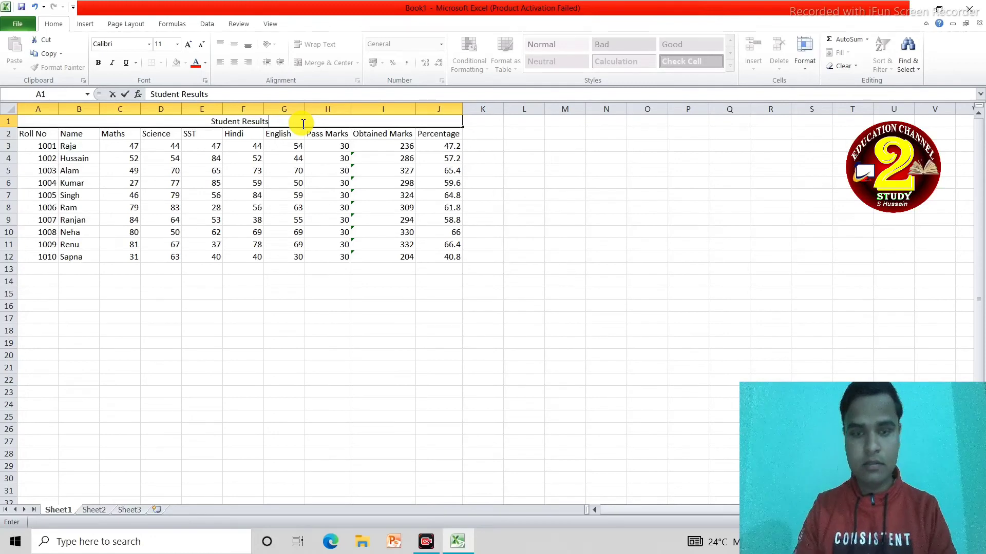
pyautogui.press('Return')
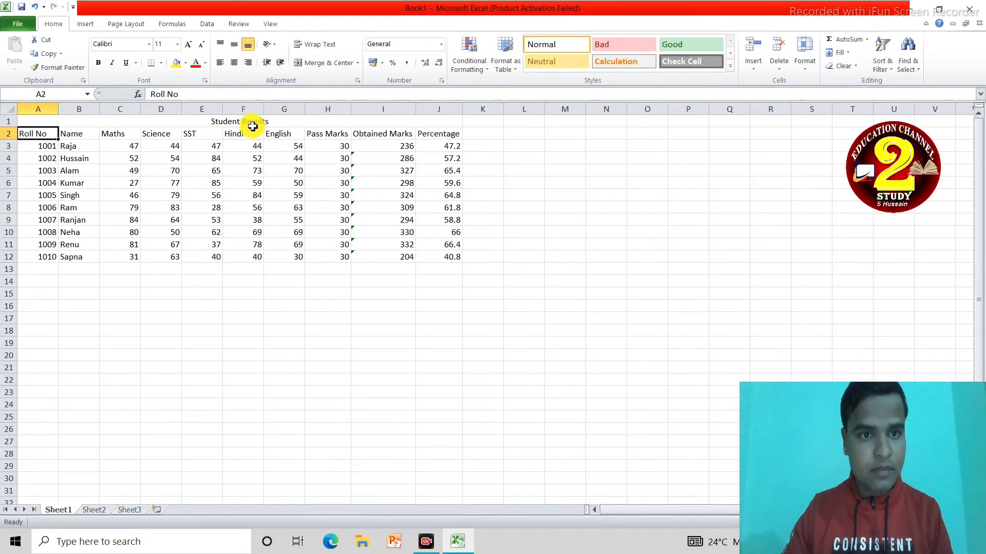
pyautogui.click(254, 124)
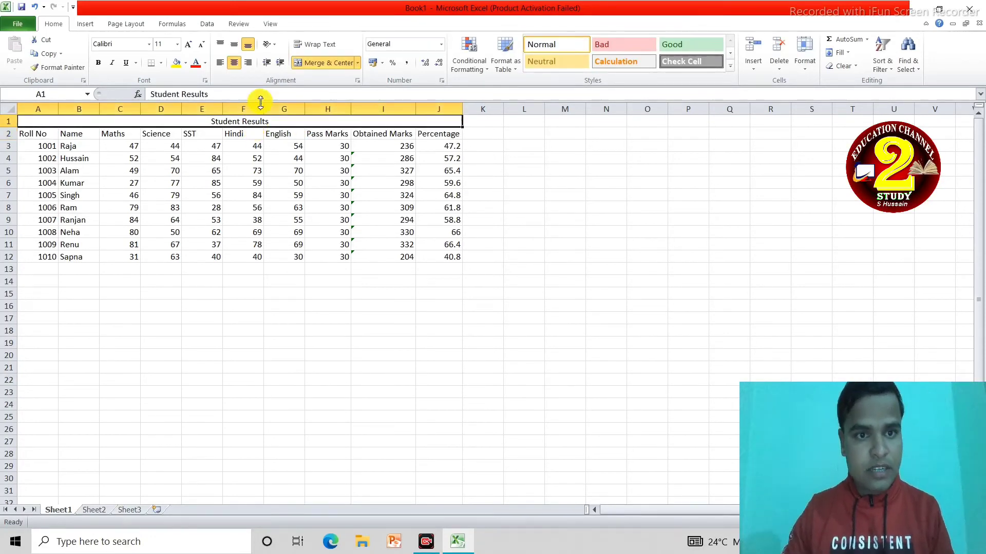
# Format the title as 14 pt bold red Algerian text on a yellow fill
pyautogui.click(189, 46)
pyautogui.click(189, 46)
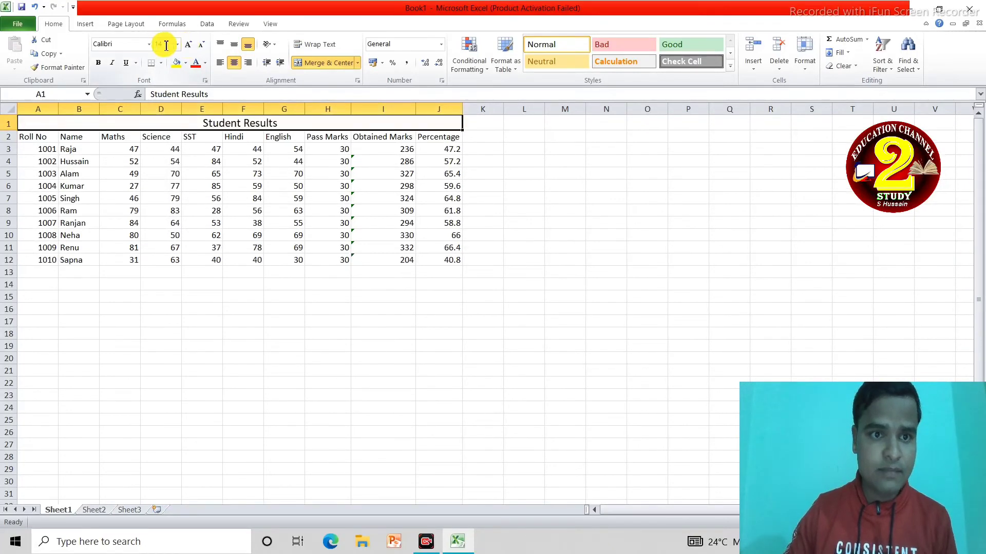
pyautogui.click(144, 44)
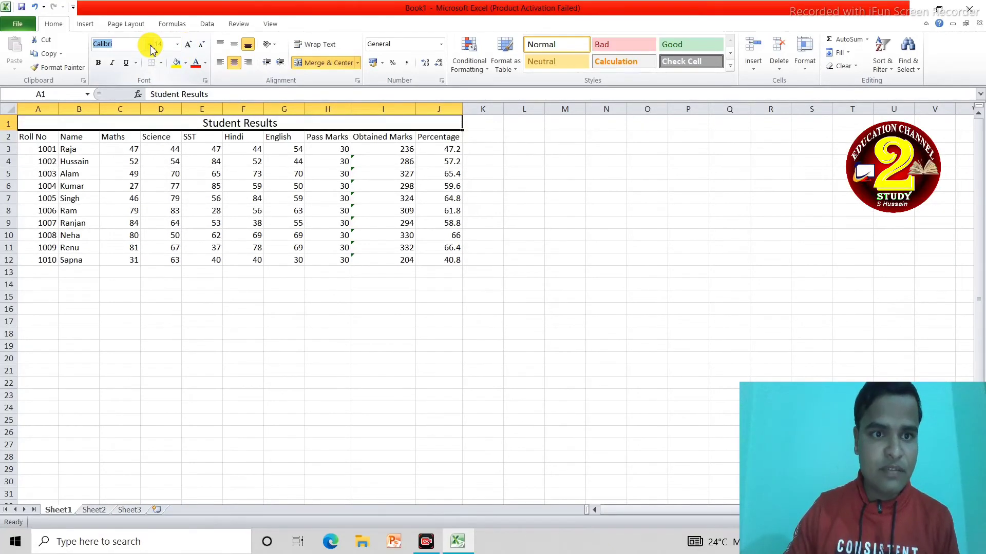
pyautogui.click(149, 44)
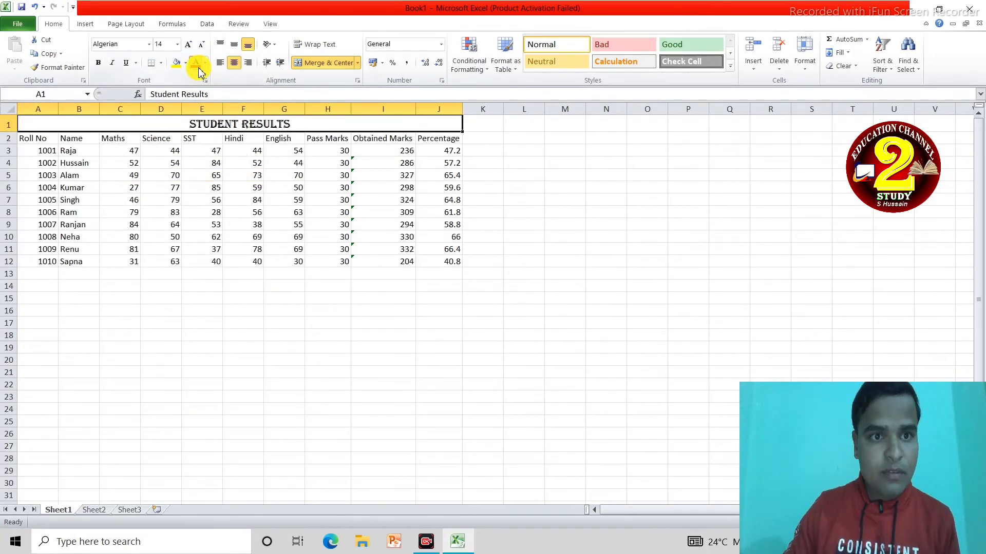
pyautogui.click(195, 62)
pyautogui.click(176, 62)
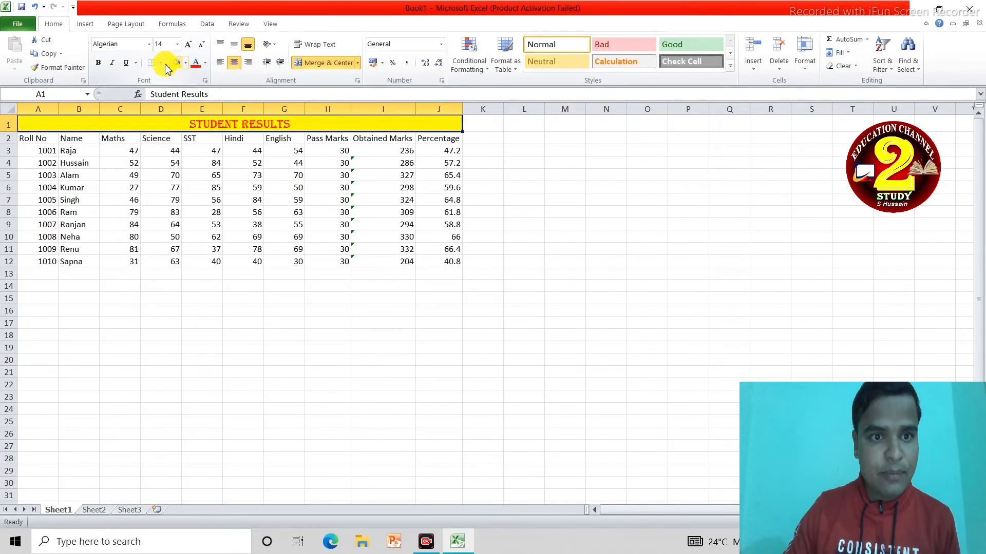
pyautogui.click(98, 62)
pyautogui.moveTo(36, 136); pyautogui.dragTo(444, 138)
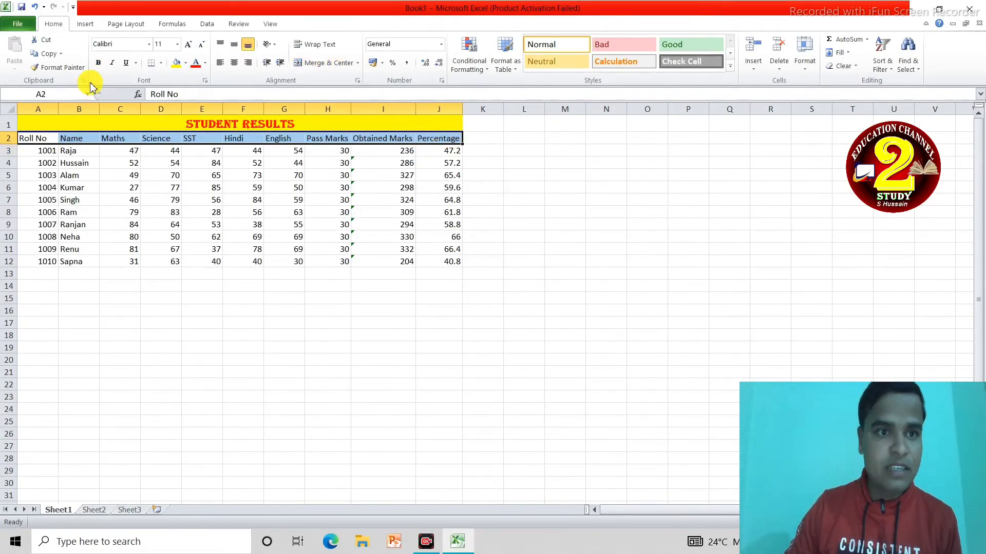
# Bold the row 2 headers, Roll No through Percentage
pyautogui.click(98, 63)
pyautogui.click(260, 213)
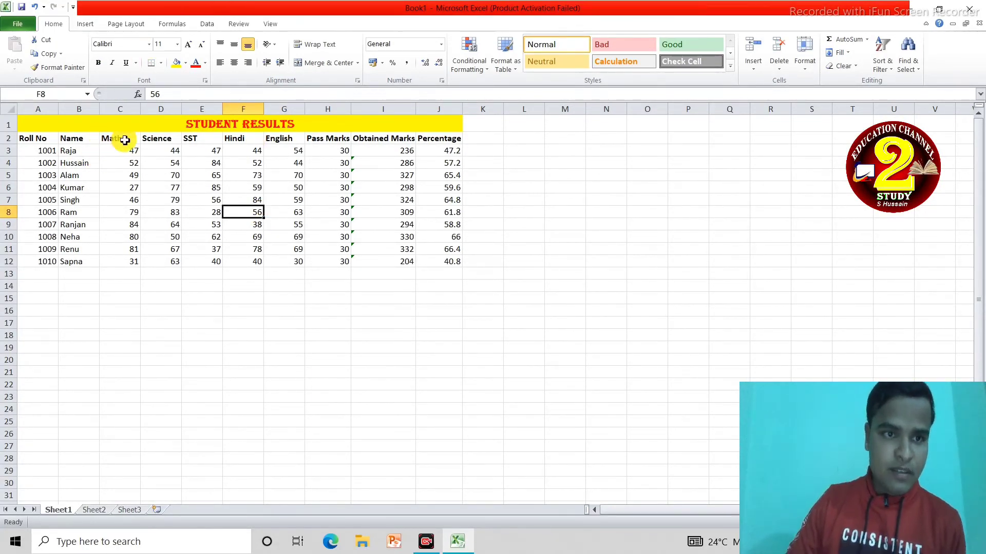
# Apply All Borders to the table range A1:J12
pyautogui.moveTo(110, 126); pyautogui.dragTo(165, 259)
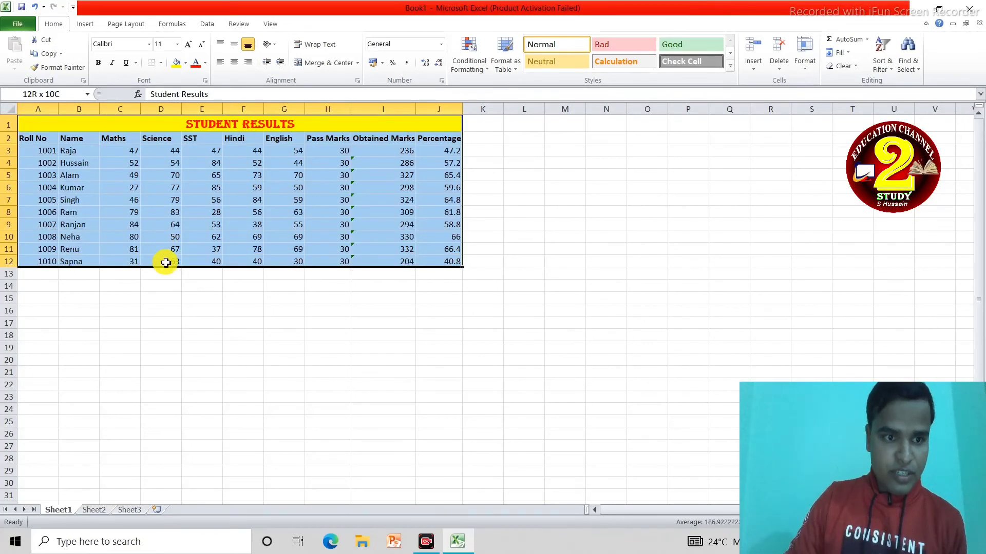
pyautogui.click(161, 62)
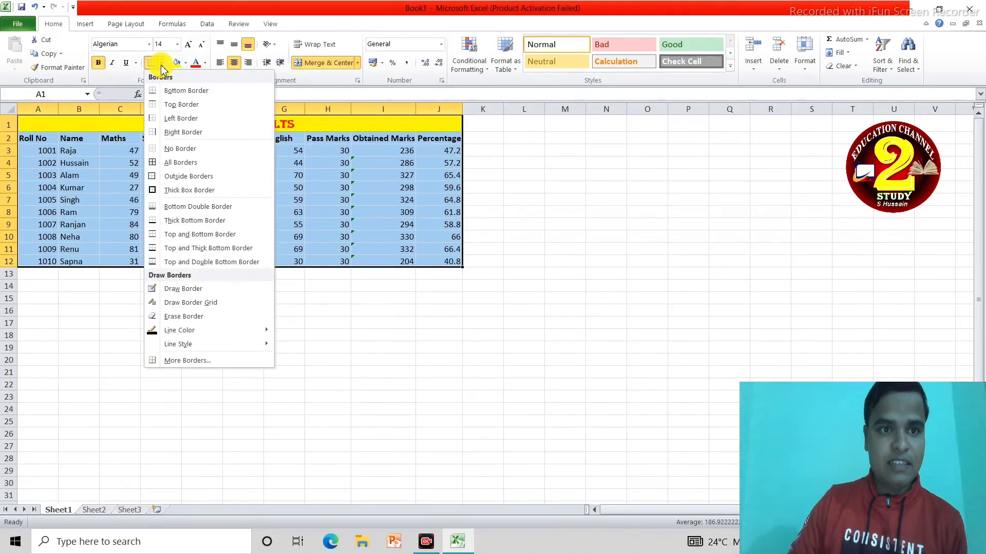
pyautogui.click(181, 170)
pyautogui.click(418, 250)
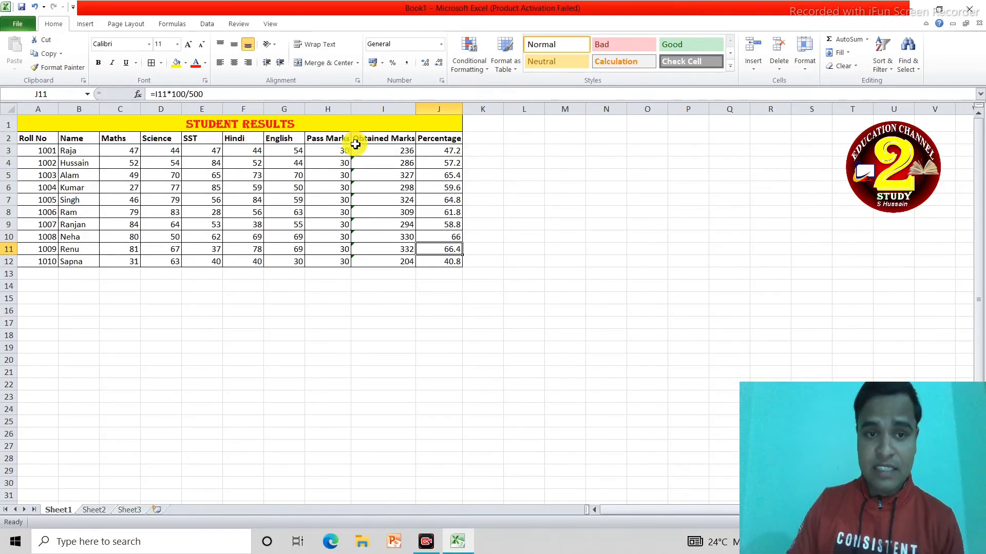
pyautogui.click(253, 314)
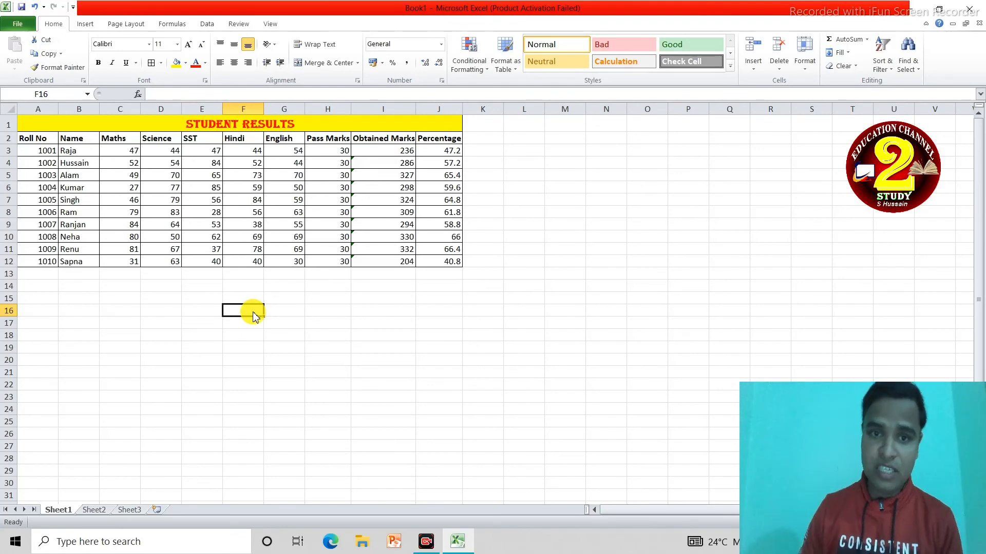